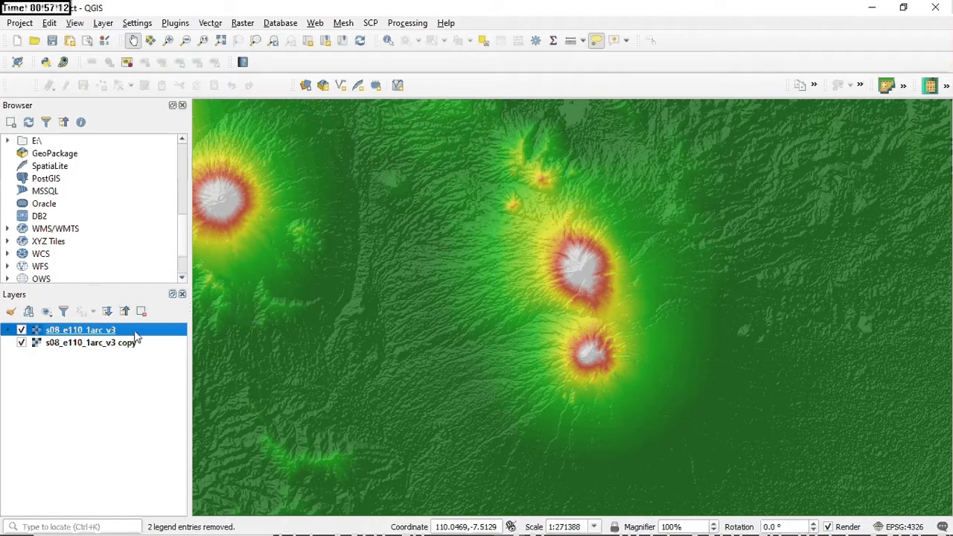
click(7, 330)
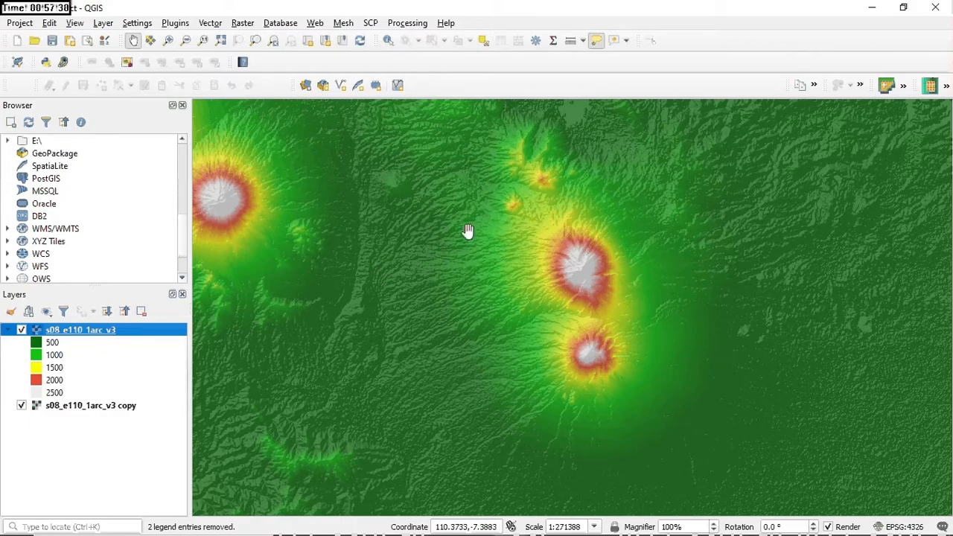
click(9, 332)
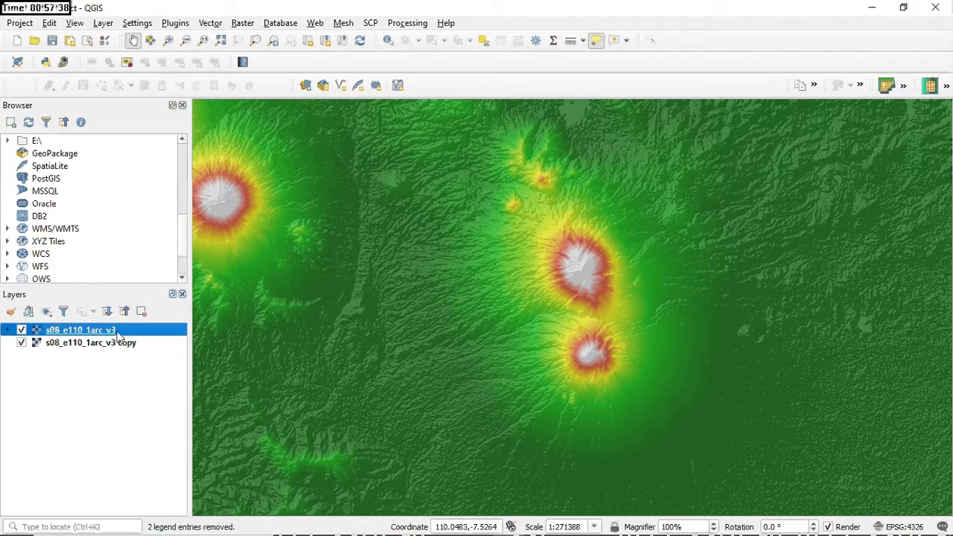
Create a new print layout titled "LAYOUT DEM", maximize its window and fit the whole page in view
click(21, 23)
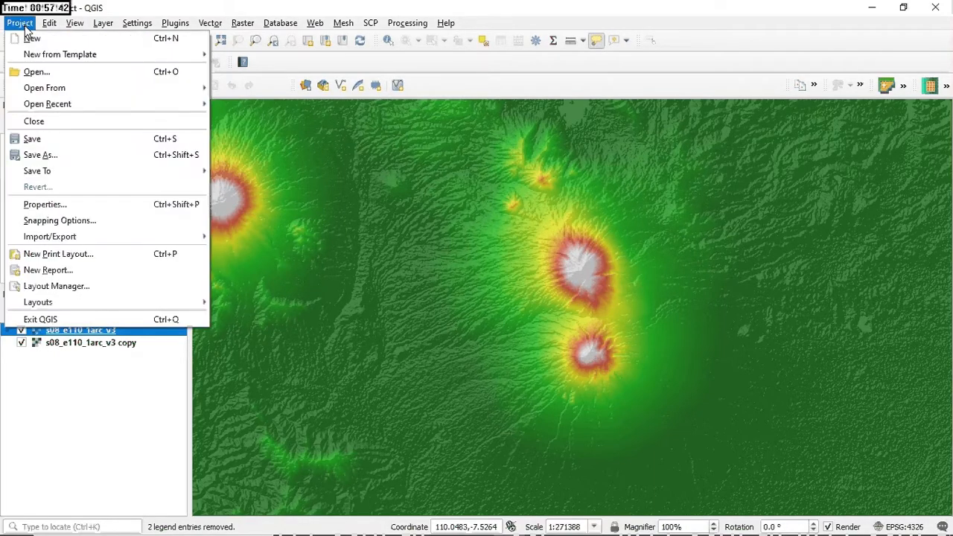
click(75, 262)
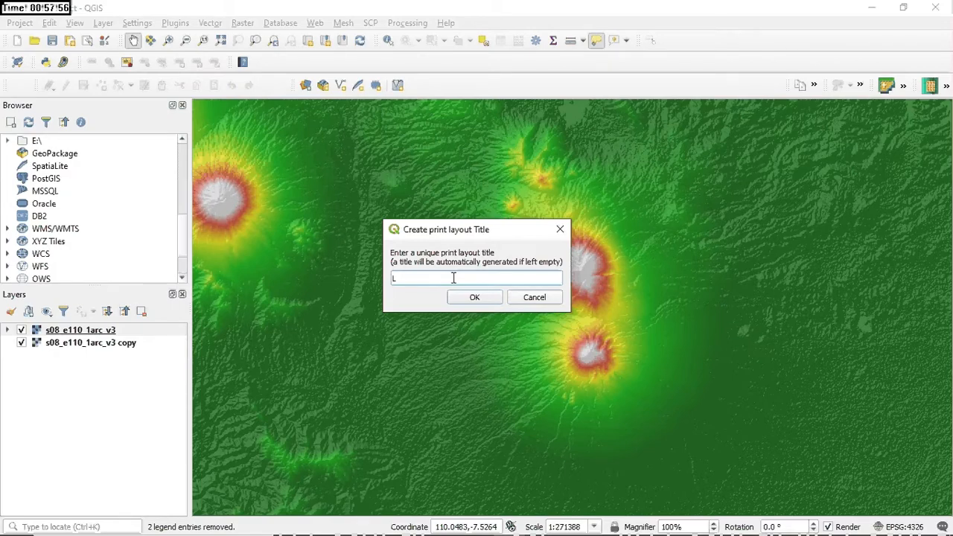
text(AYOUT DEM)
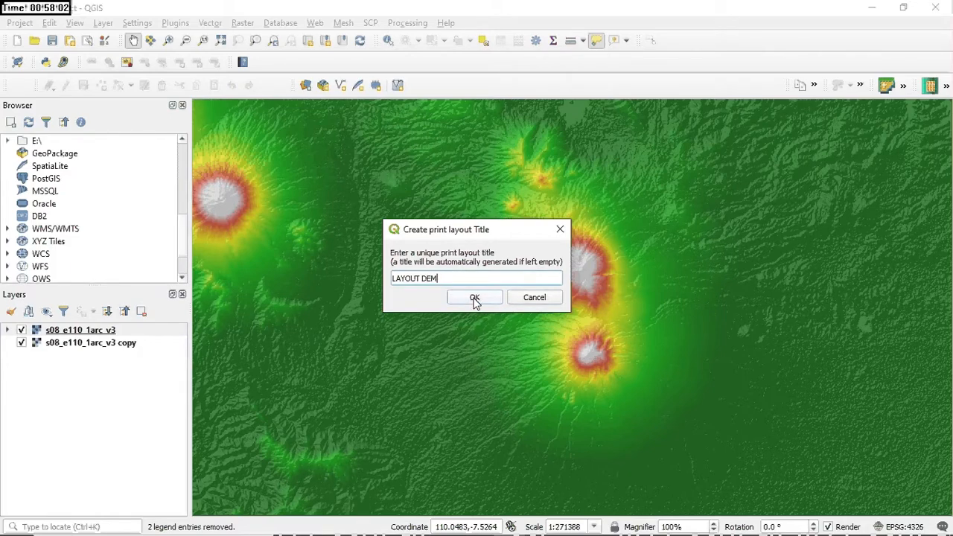
click(475, 297)
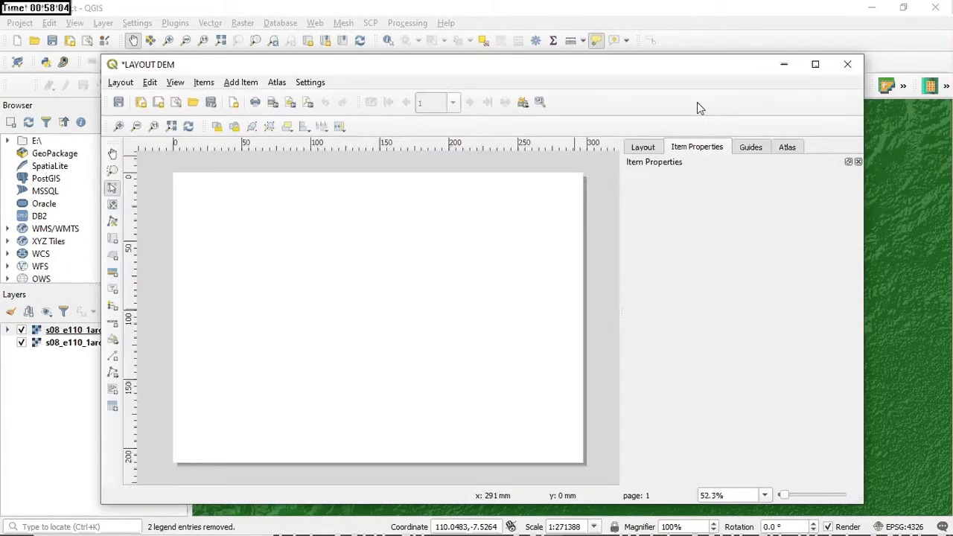
click(815, 64)
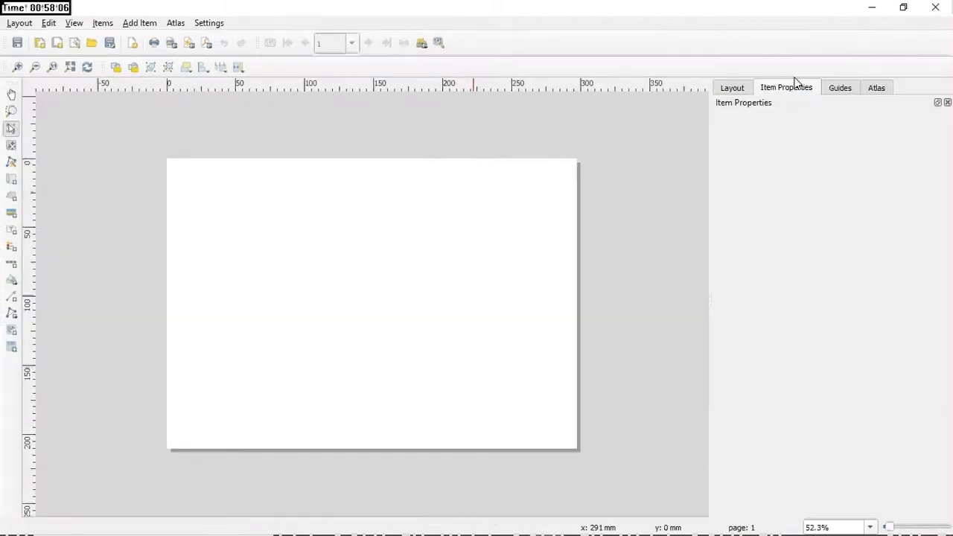
click(71, 67)
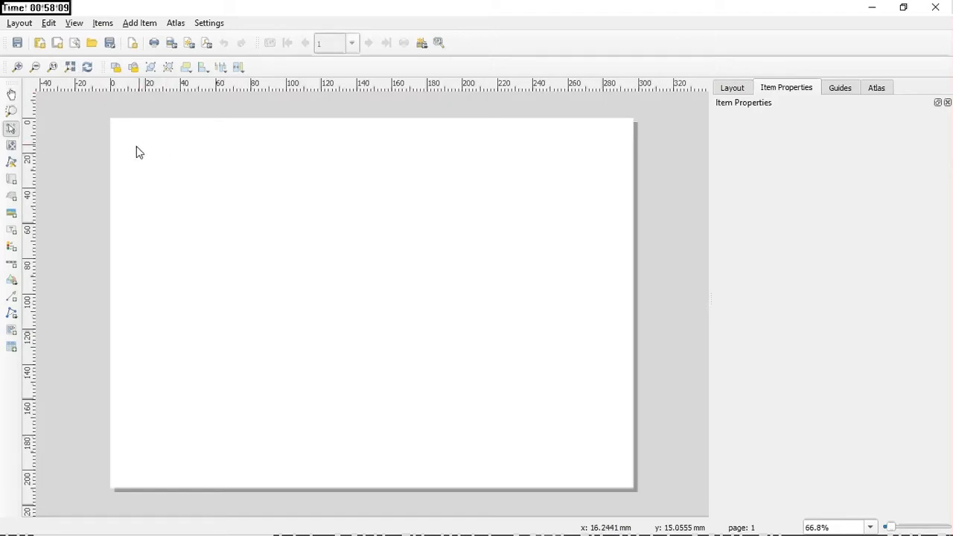
Add a map to the layout that fills the page except for a narrow margin on all sides
click(12, 181)
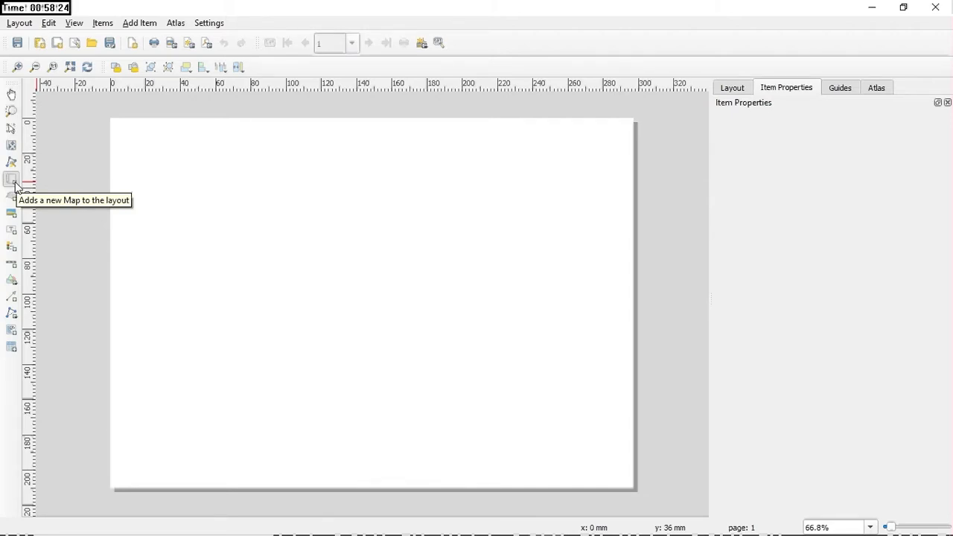
click(15, 183)
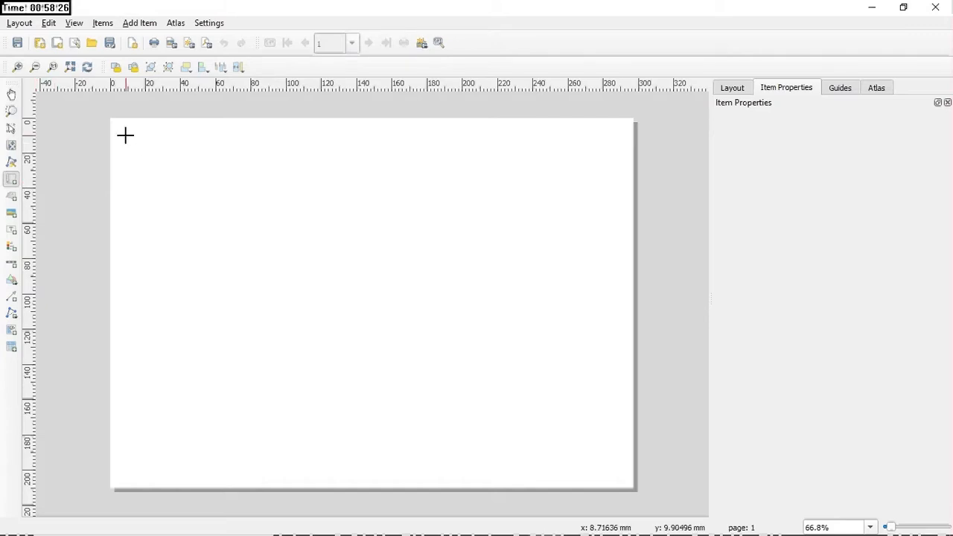
drag(125, 134, 618, 476)
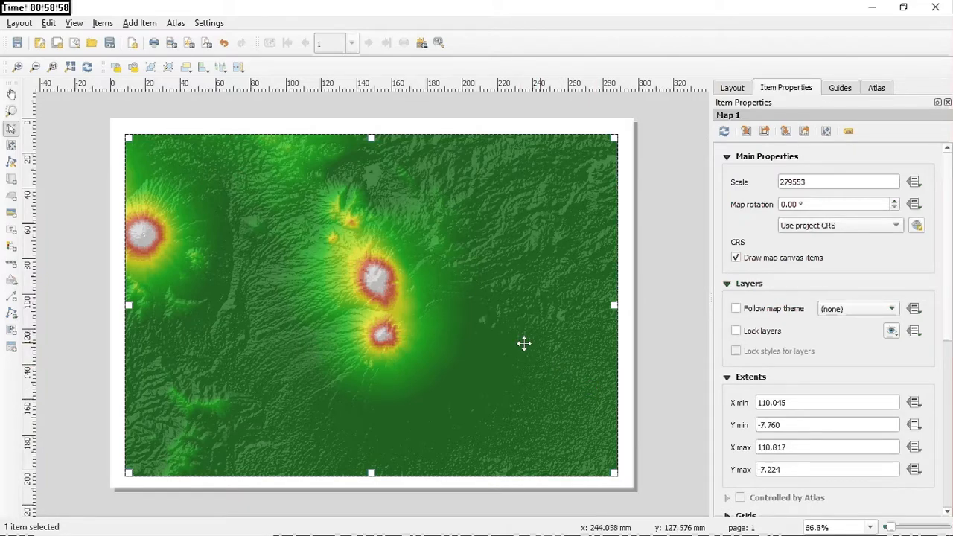
click(626, 216)
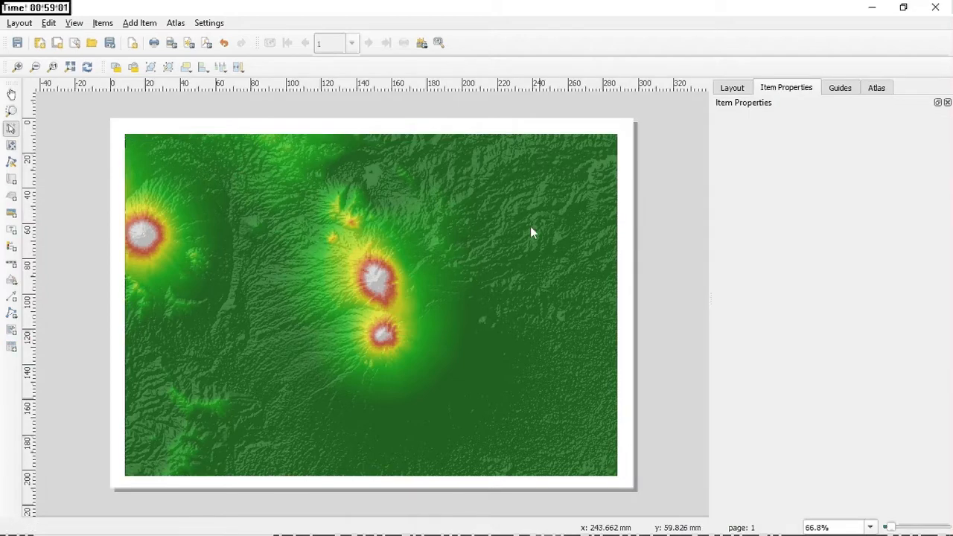
Set the layout map's scale to 275000 and nudge the map slightly down the page
click(491, 237)
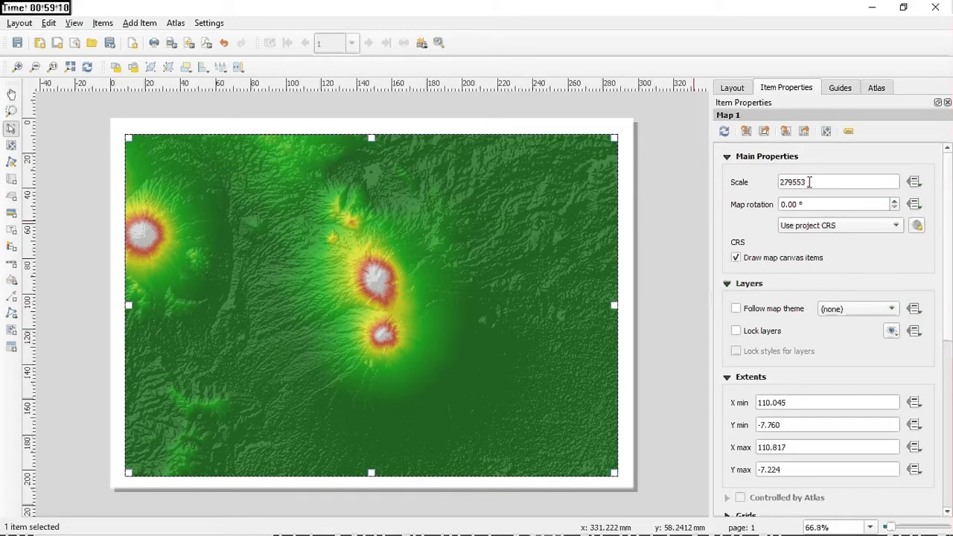
click(809, 182)
double_click(809, 182)
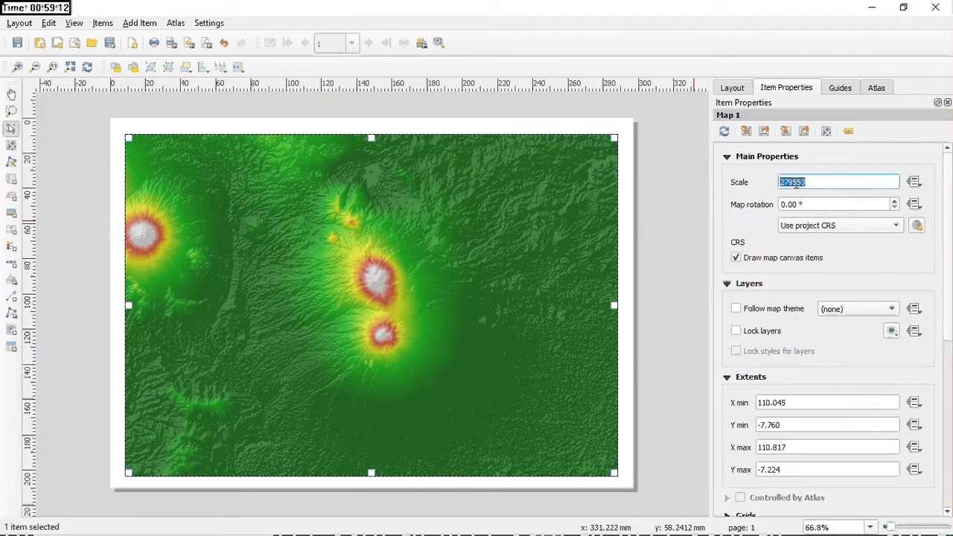
click(791, 182)
drag(790, 181, 827, 181)
text(5000)
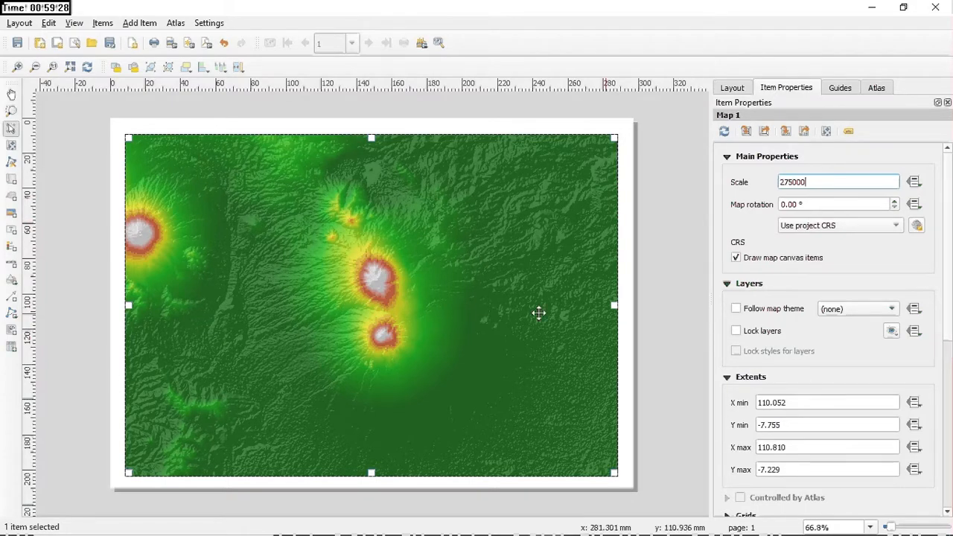
click(477, 310)
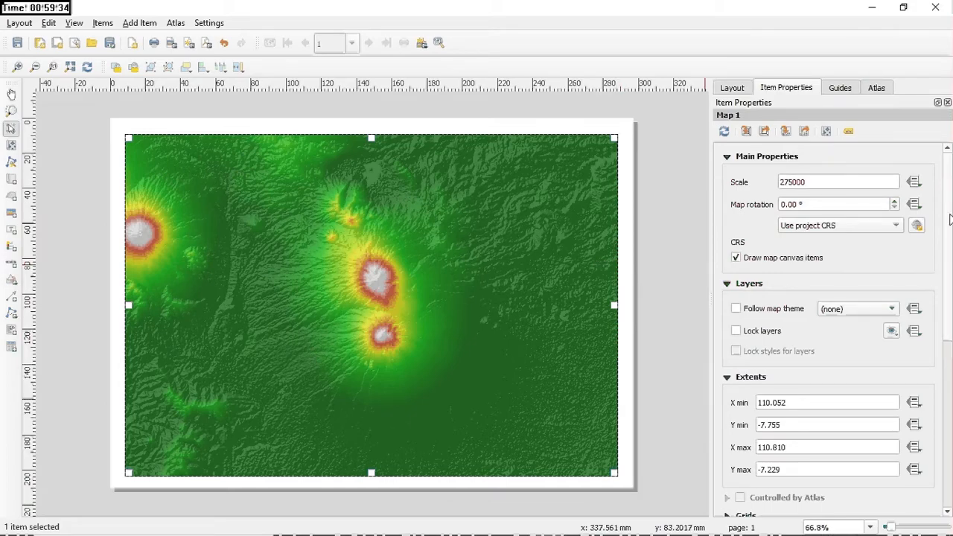
mouse_move(950, 214)
mouse_down()
mouse_move(948, 315)
mouse_move(952, 216)
mouse_up()
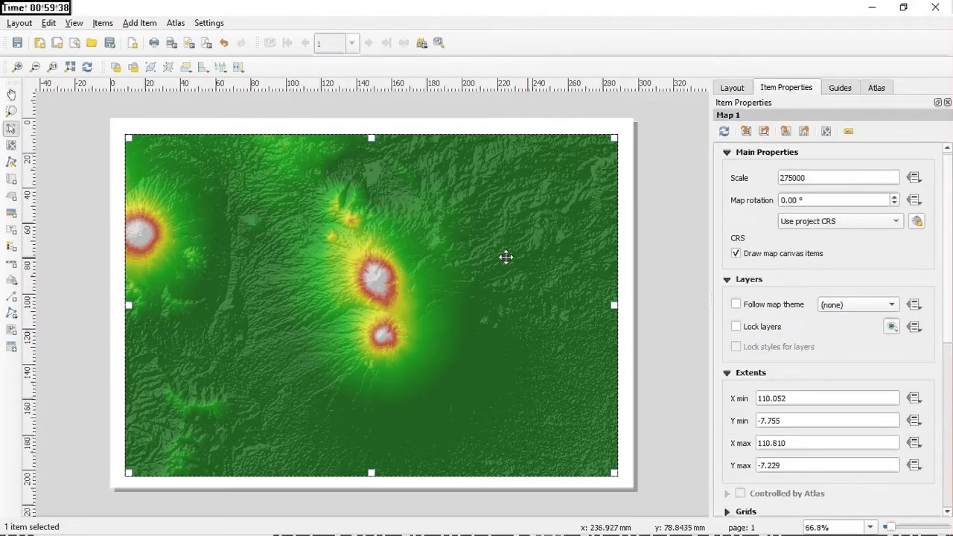
drag(497, 252, 499, 254)
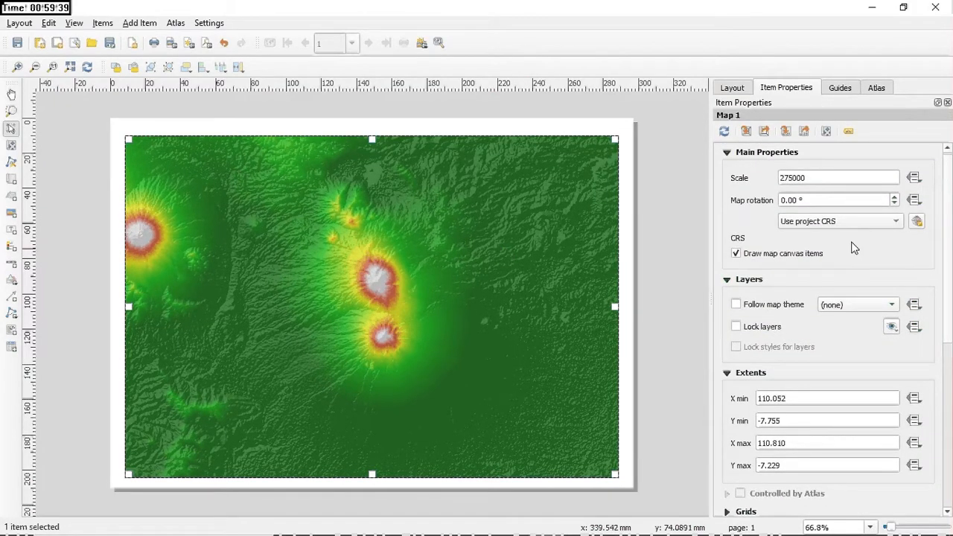
Add a new grid to the layout map and open the grid's properties
drag(949, 207, 949, 304)
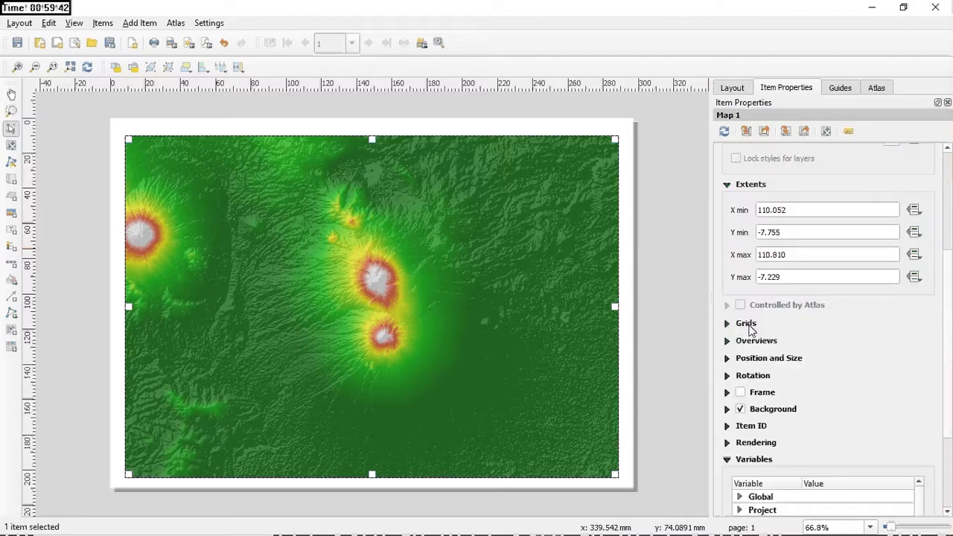
click(727, 324)
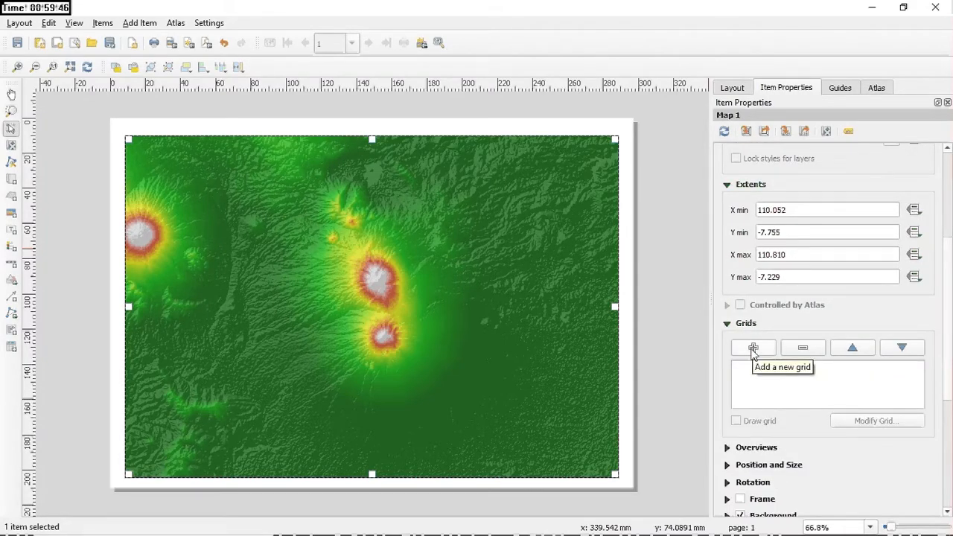
click(753, 350)
click(782, 368)
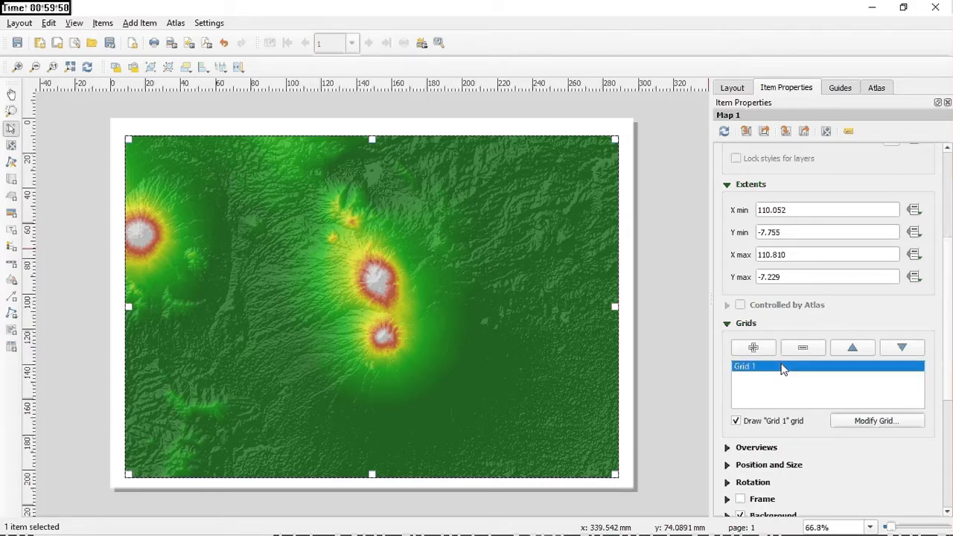
click(877, 421)
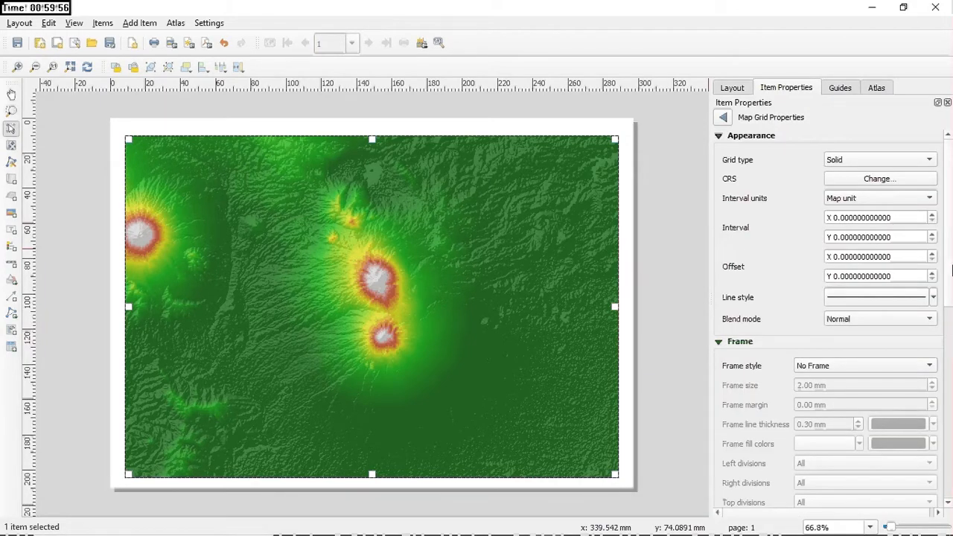
Set the map grid's X interval to 0.25 map units
click(843, 217)
drag(843, 217, 909, 217)
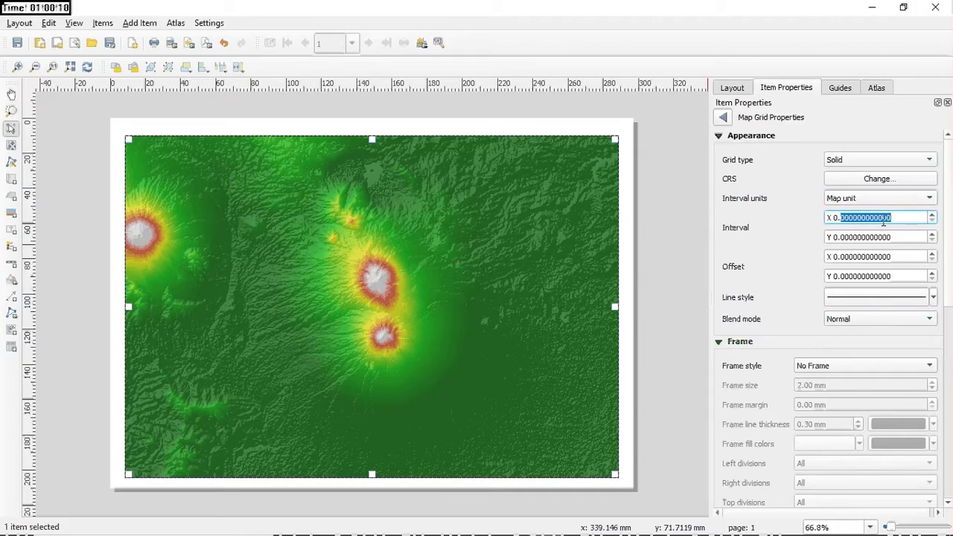
text(2)
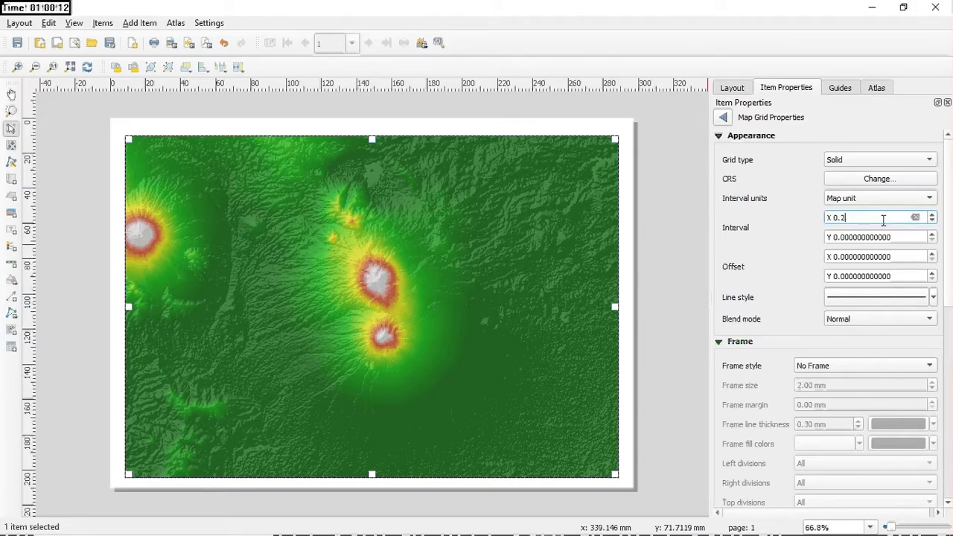
text(5)
click(888, 237)
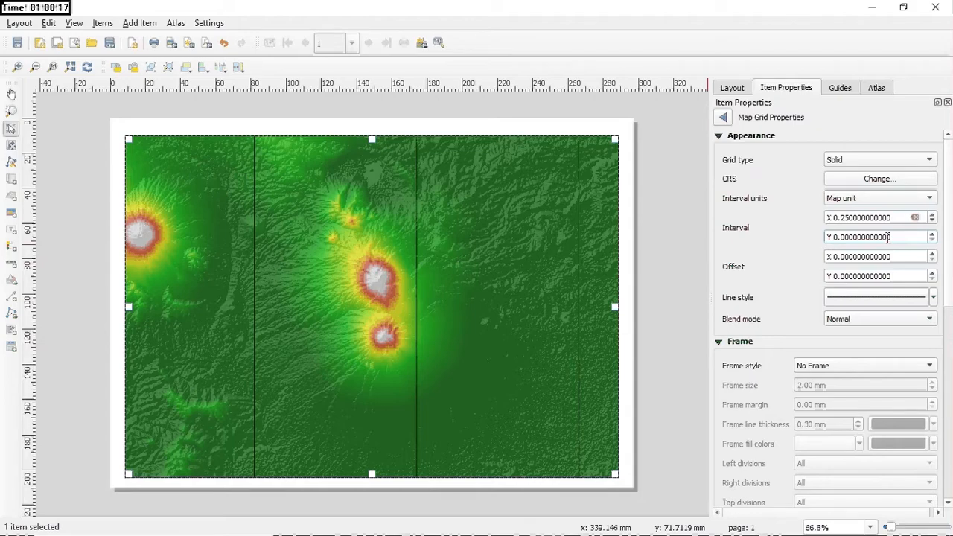
Try an X interval of 0.20 for the map grid and set it back to 0.25
click(848, 217)
drag(848, 218, 908, 221)
text(0.20)
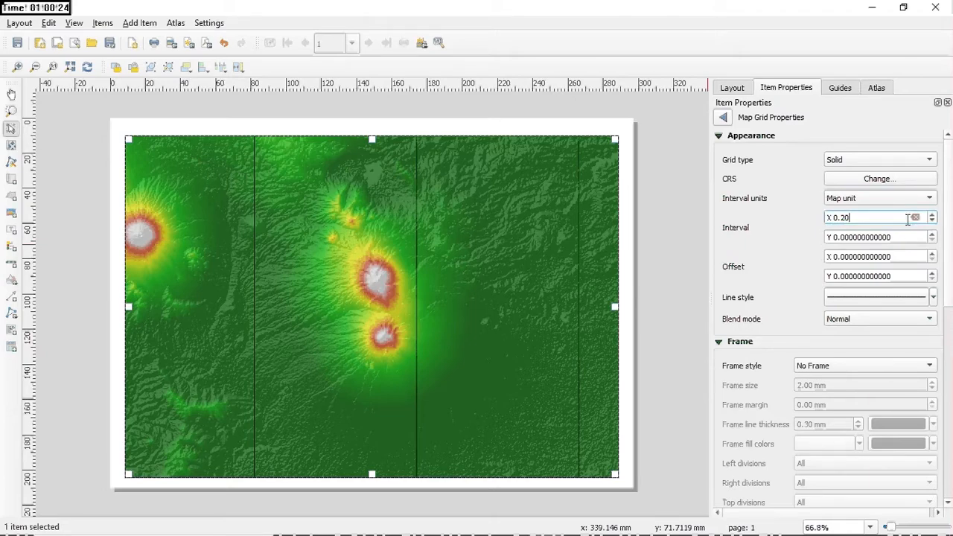
click(888, 238)
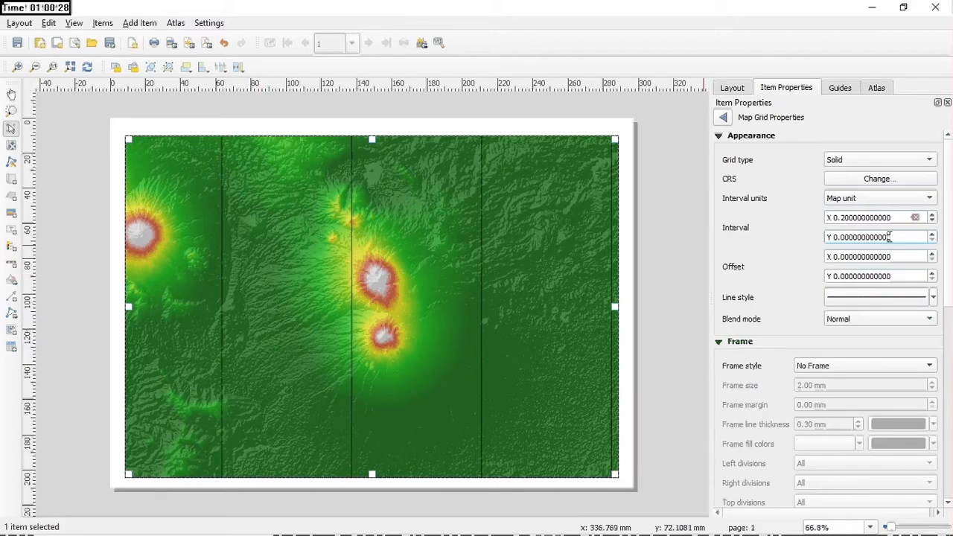
drag(845, 216, 894, 217)
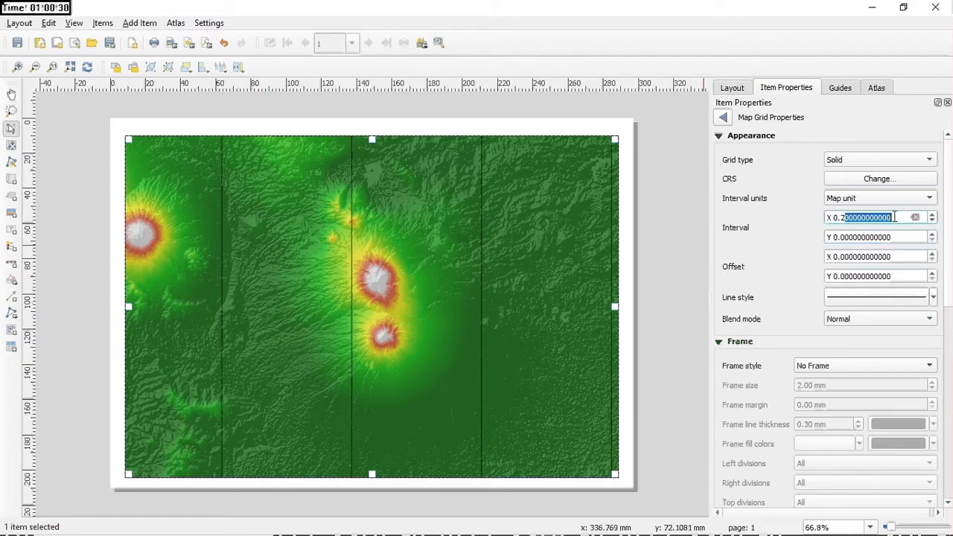
text(5)
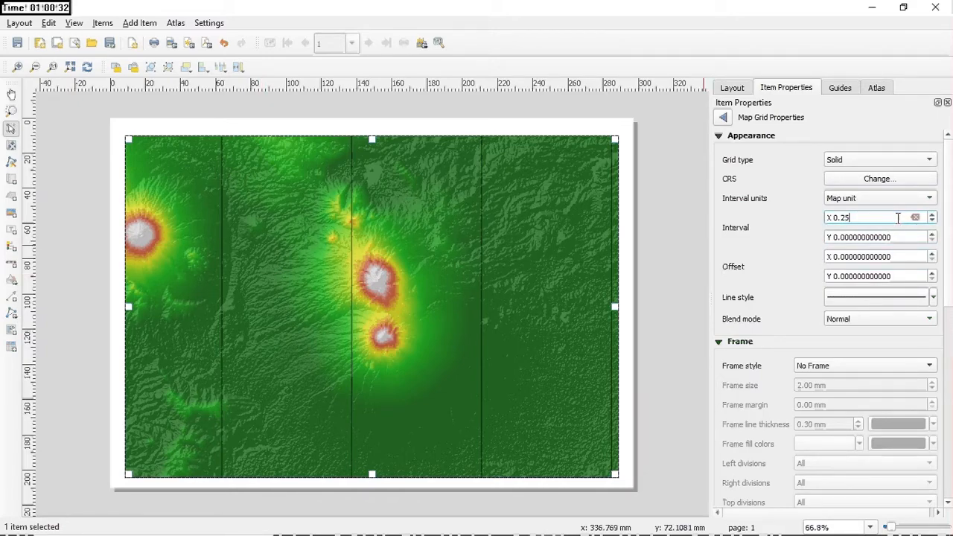
key(Return)
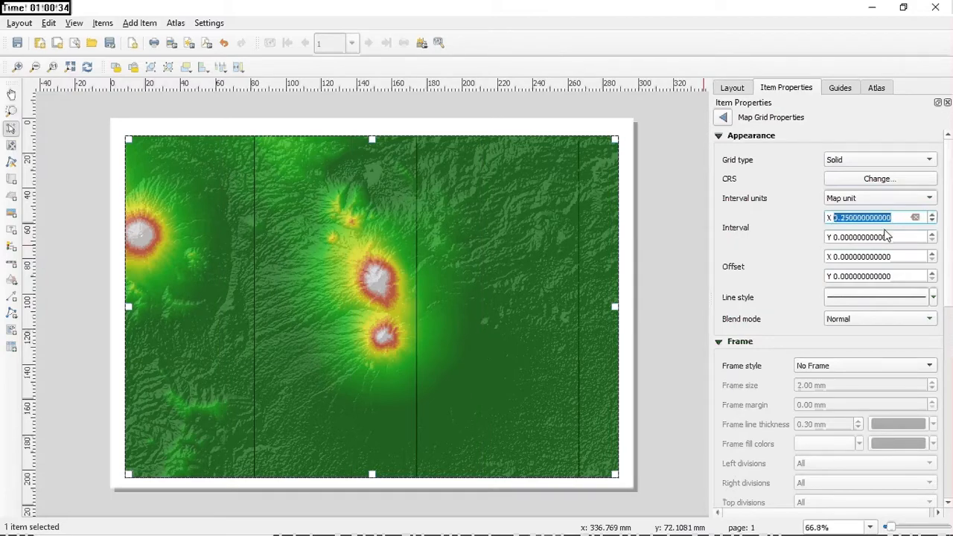
Set the map grid's Y interval to 0.25 map units
click(842, 238)
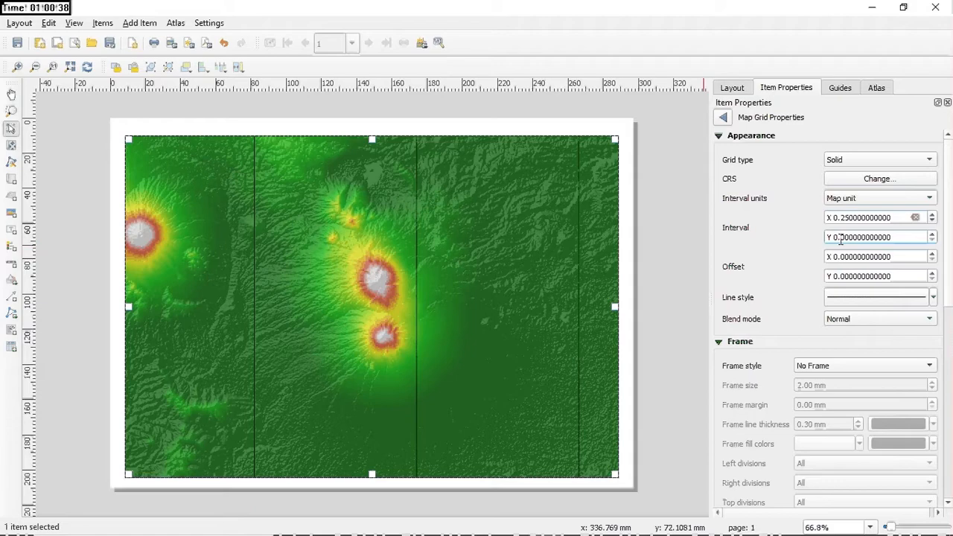
drag(842, 238, 909, 244)
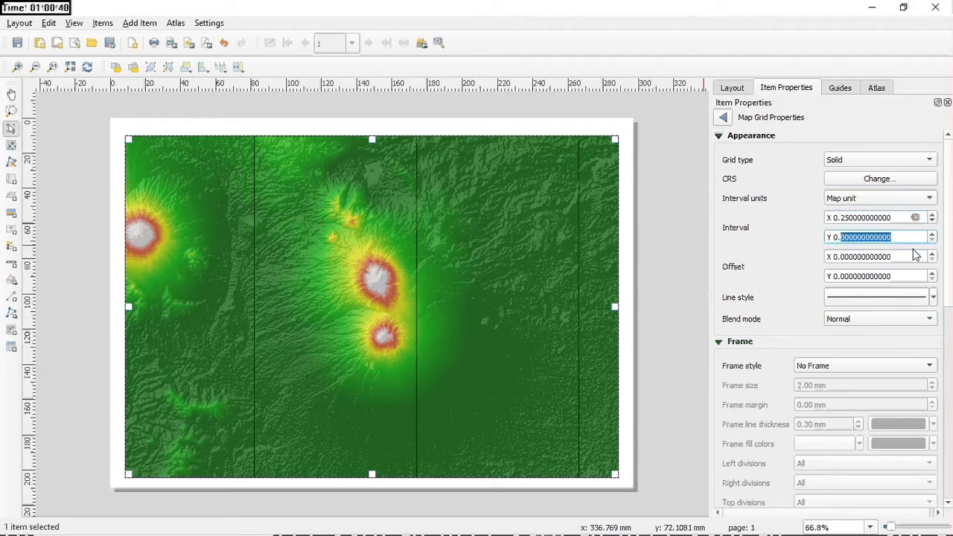
text(25)
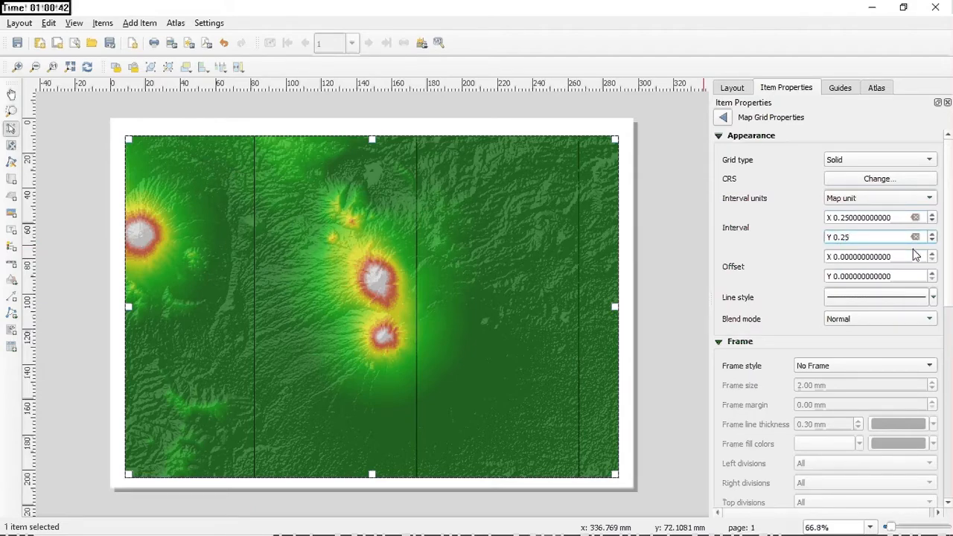
click(896, 258)
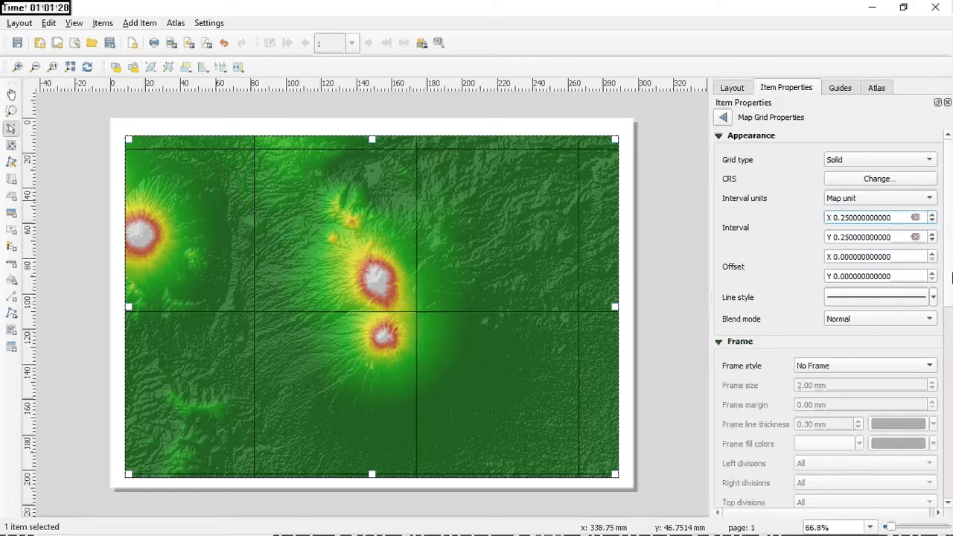
click(902, 237)
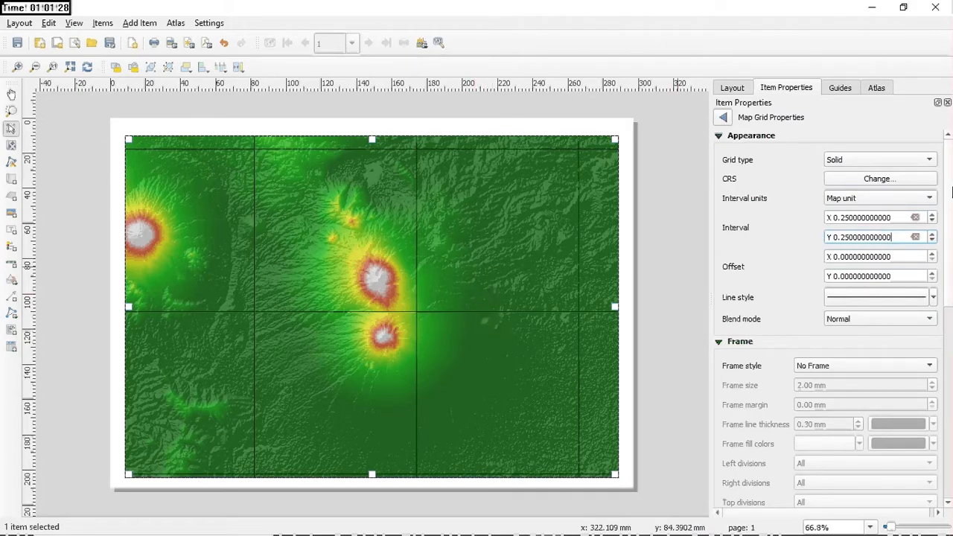
Set the map grid's frame style to Line Border
double_click(894, 217)
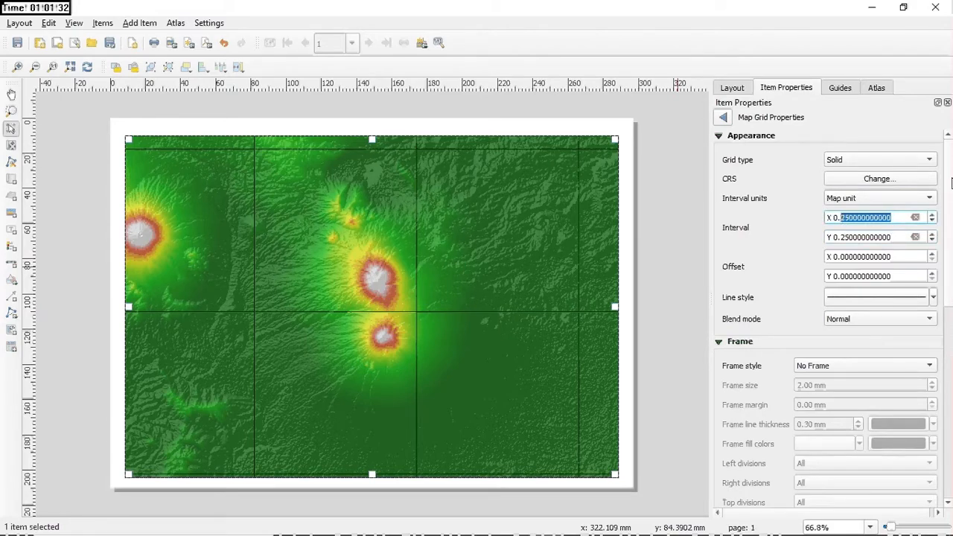
drag(950, 178, 951, 261)
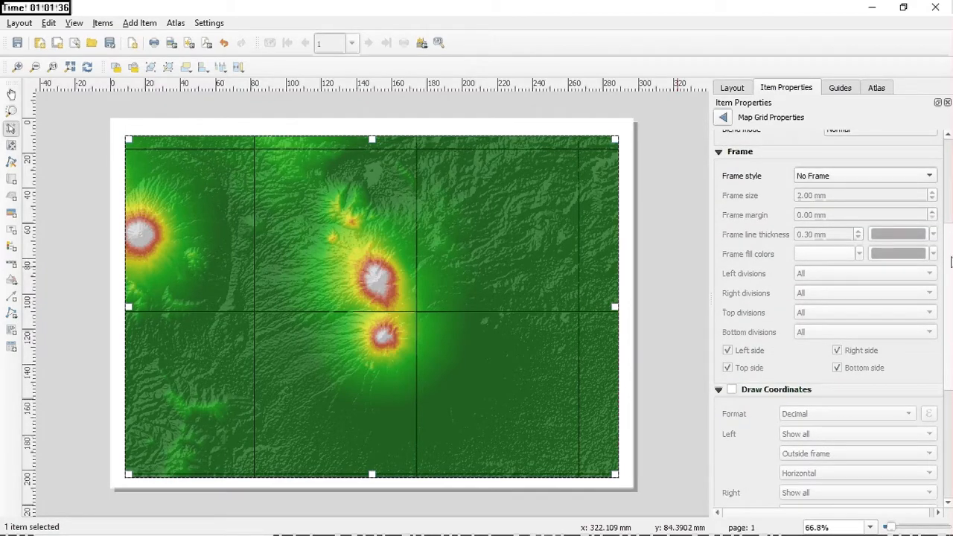
click(934, 175)
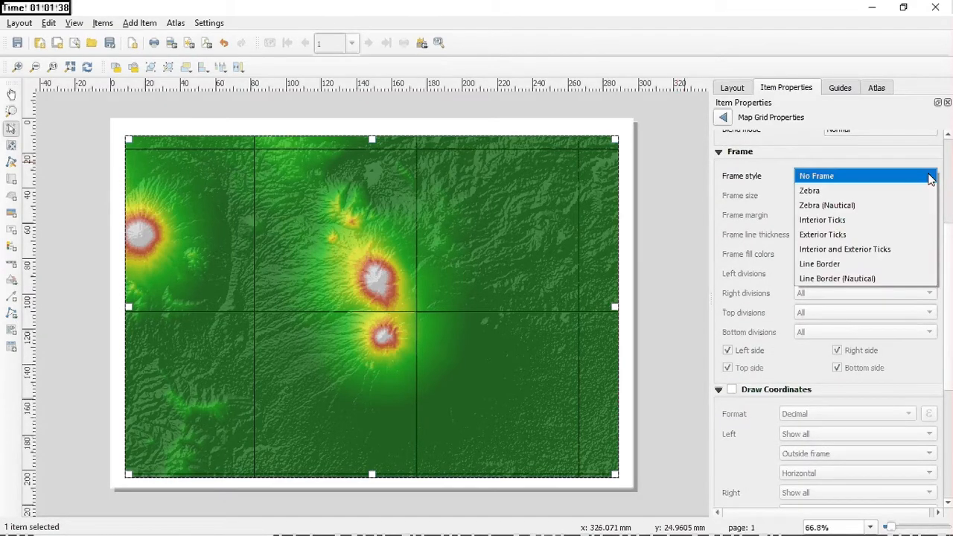
click(842, 265)
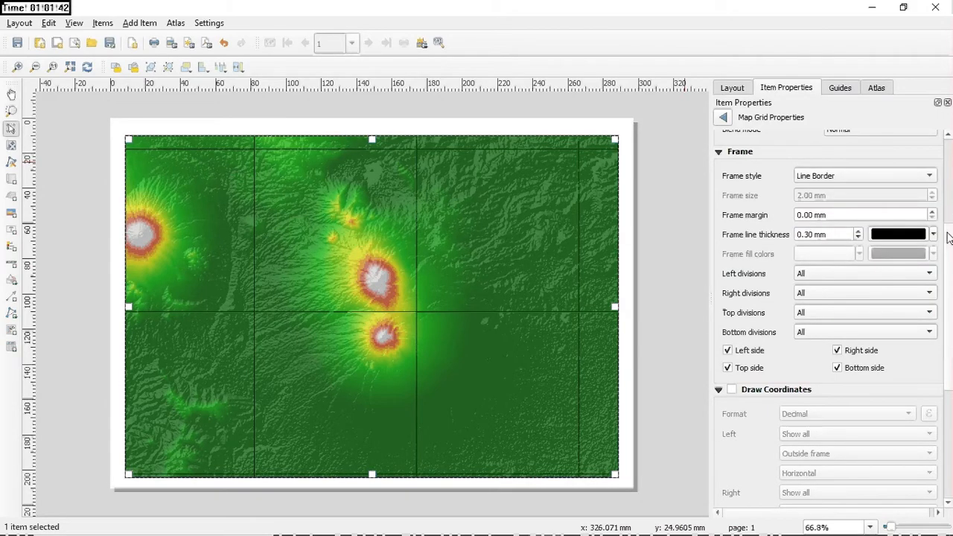
Enable drawn coordinates for the map grid and set their format to Degree, minute, second with suffix
scroll(949, 238, down, 1)
scroll(949, 238, down, 5)
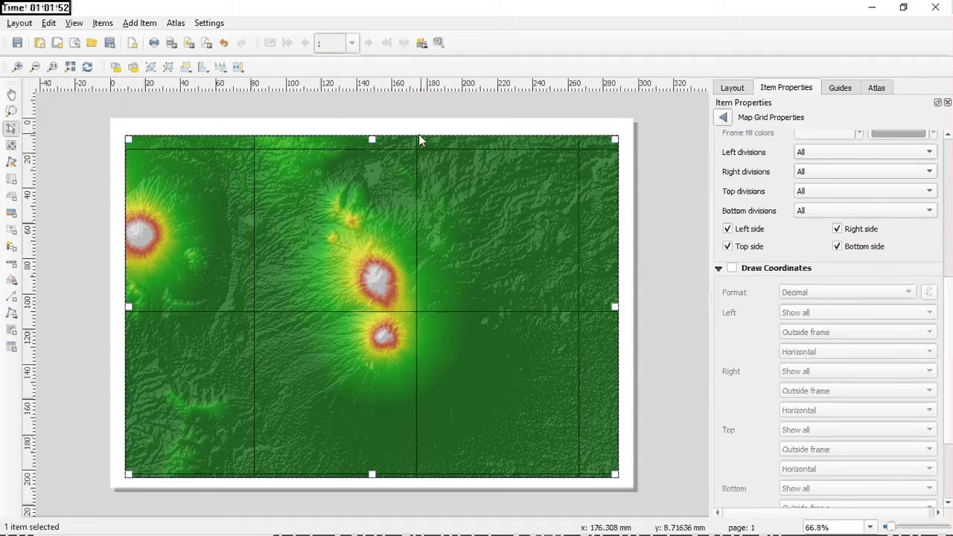
click(731, 268)
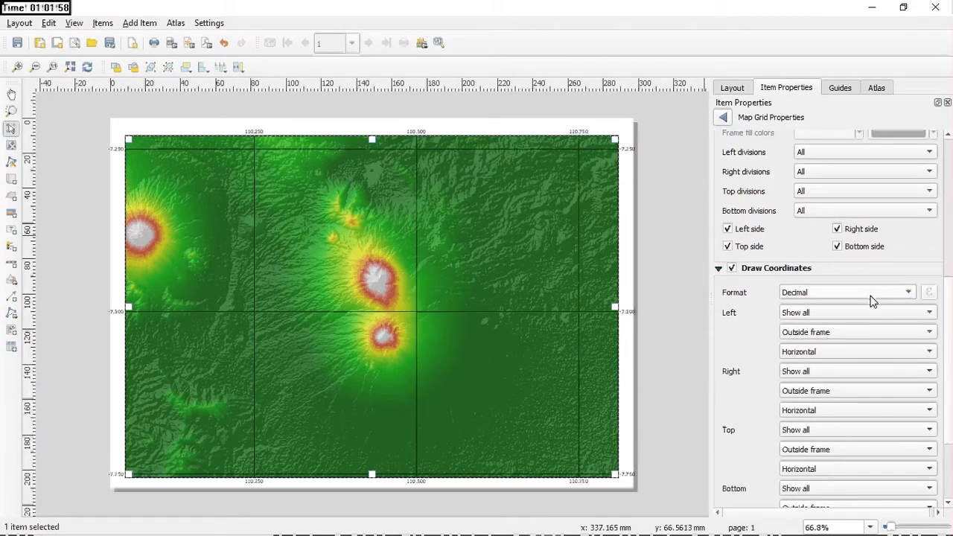
click(909, 293)
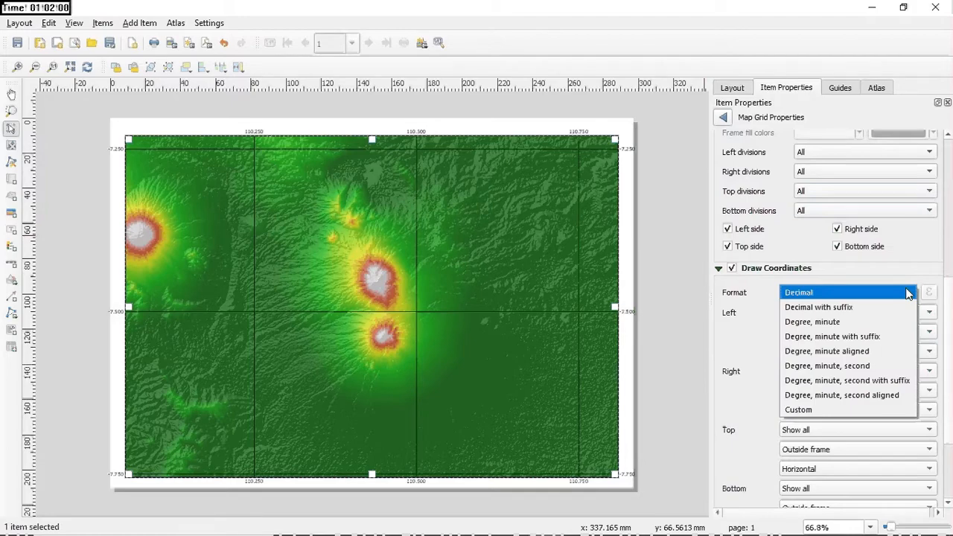
click(875, 382)
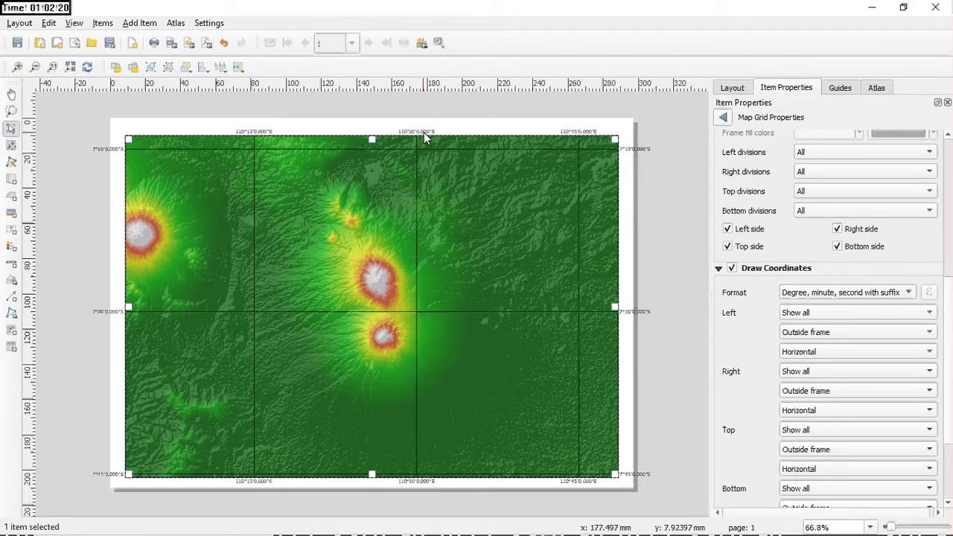
Set the grid's coordinate precision to 0
drag(952, 296, 951, 350)
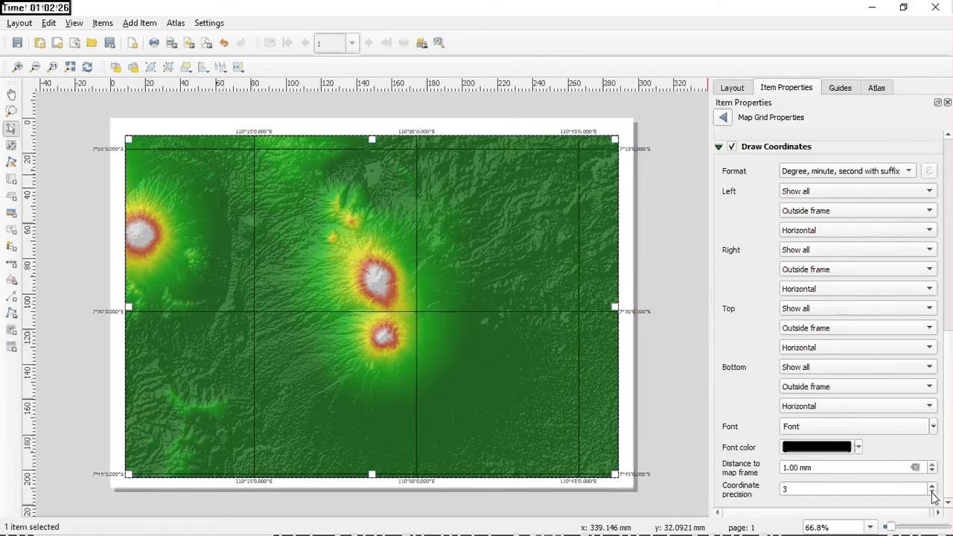
click(934, 495)
click(933, 495)
click(933, 495)
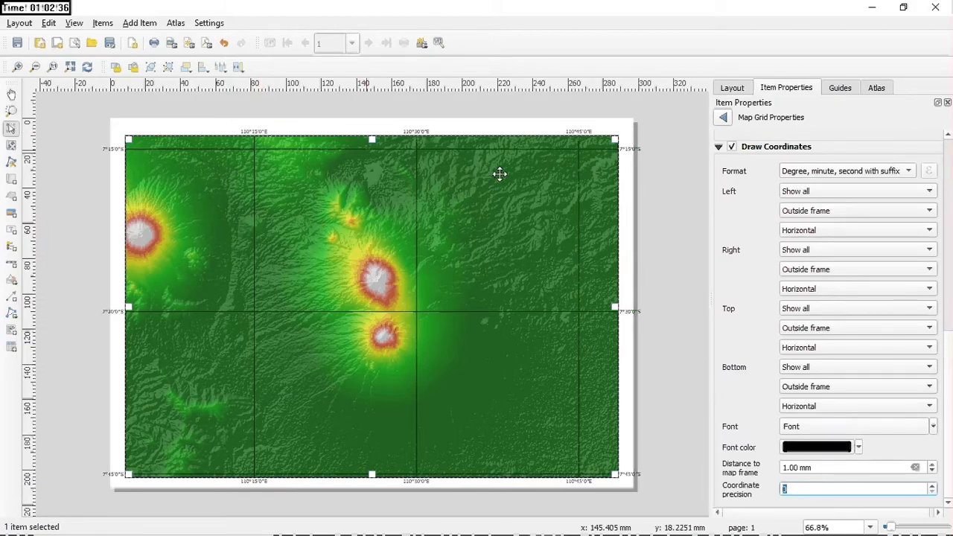
text(0)
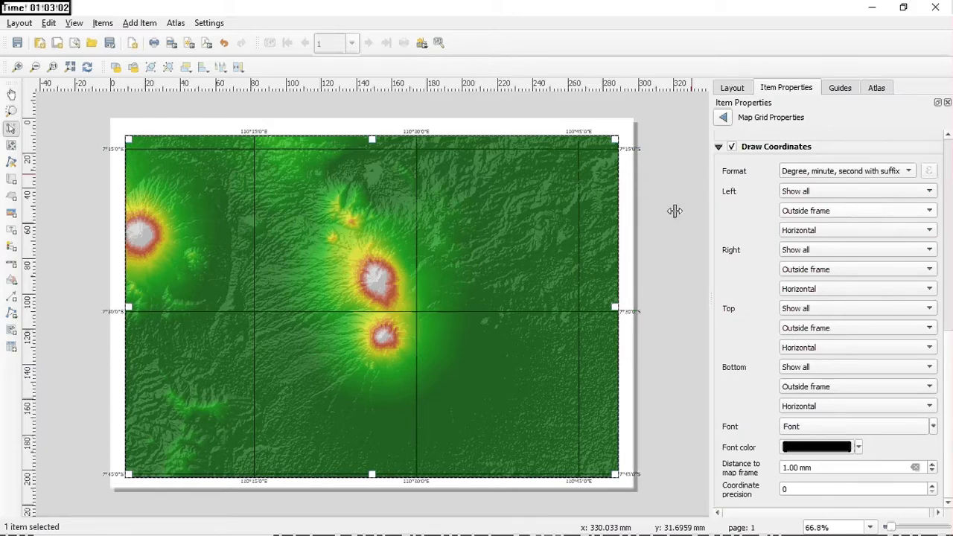
Orient the grid's left coordinates as Vertical ascending and the right coordinates as Vertical descending, and deselect the map
click(925, 233)
click(841, 248)
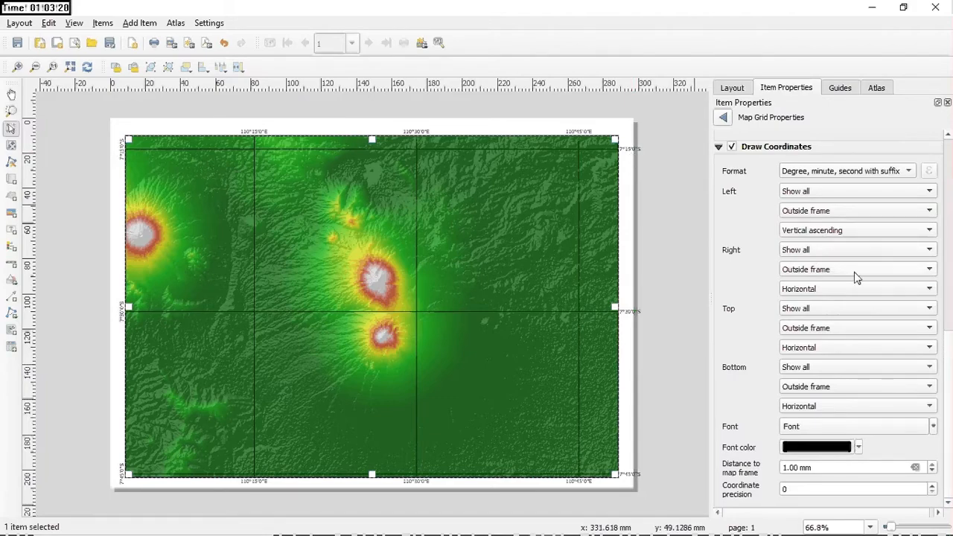
click(900, 292)
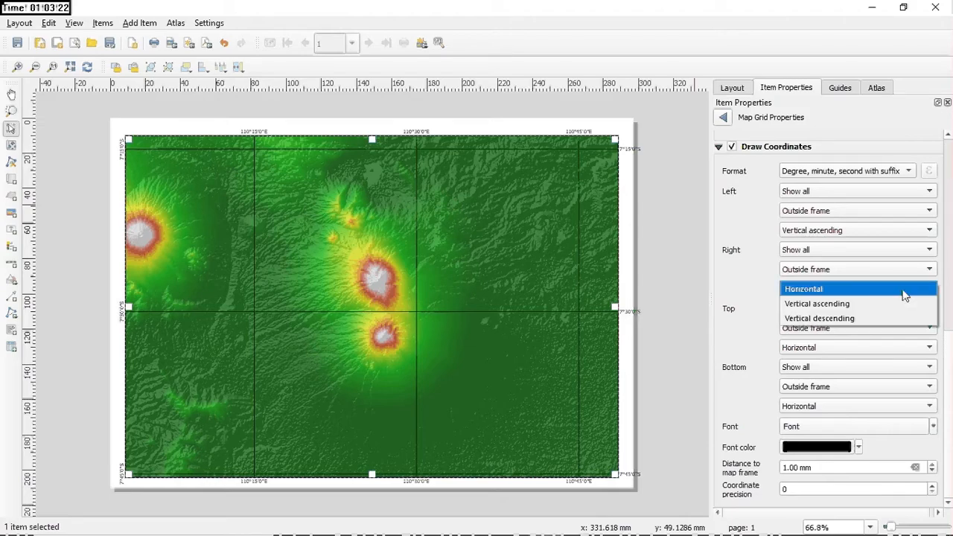
click(853, 319)
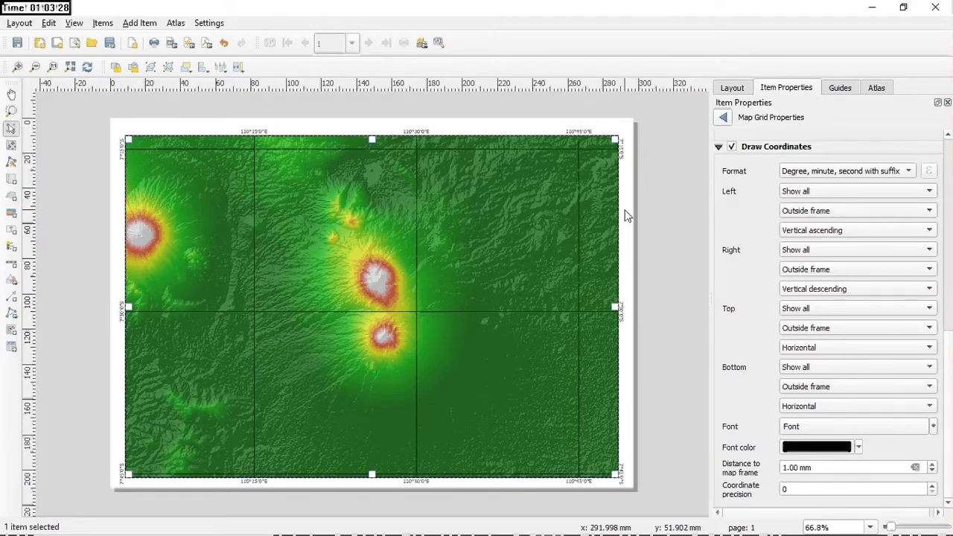
click(302, 127)
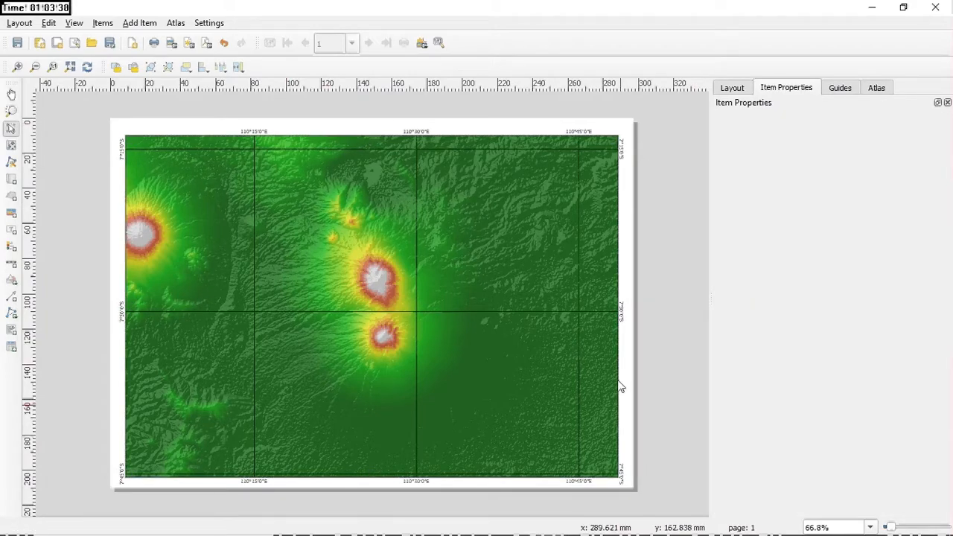
click(591, 307)
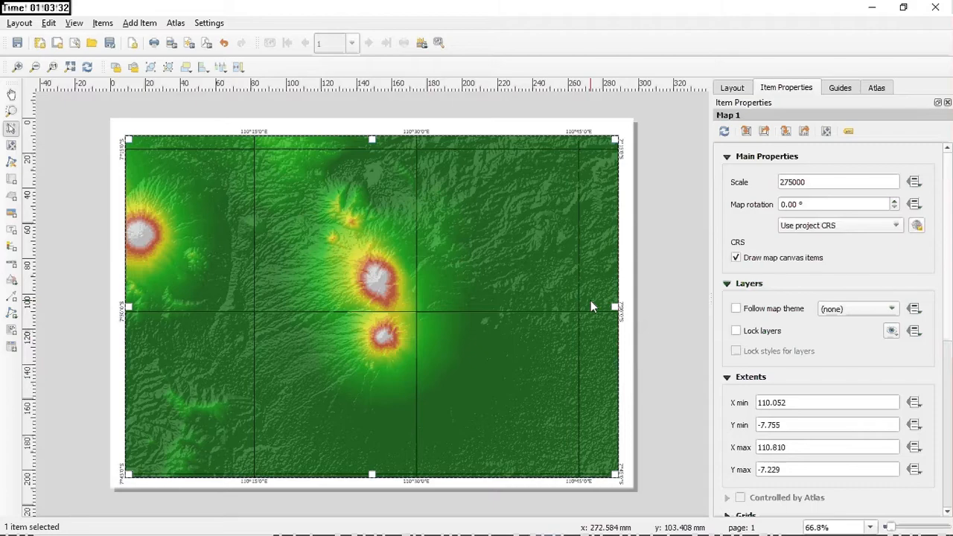
click(651, 331)
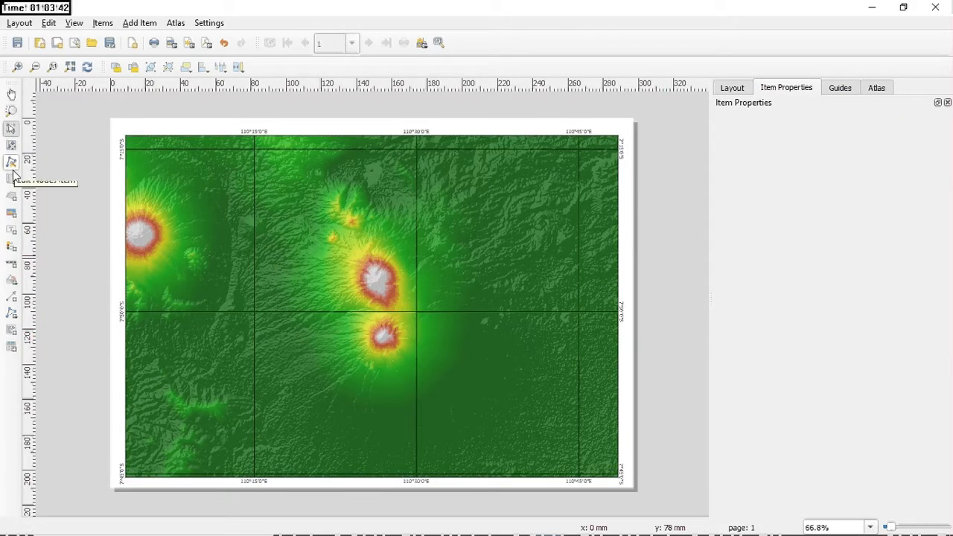
Add a wide label in the map's upper-right area with the text "DIGITAL ELEVATION MODEL"
click(12, 231)
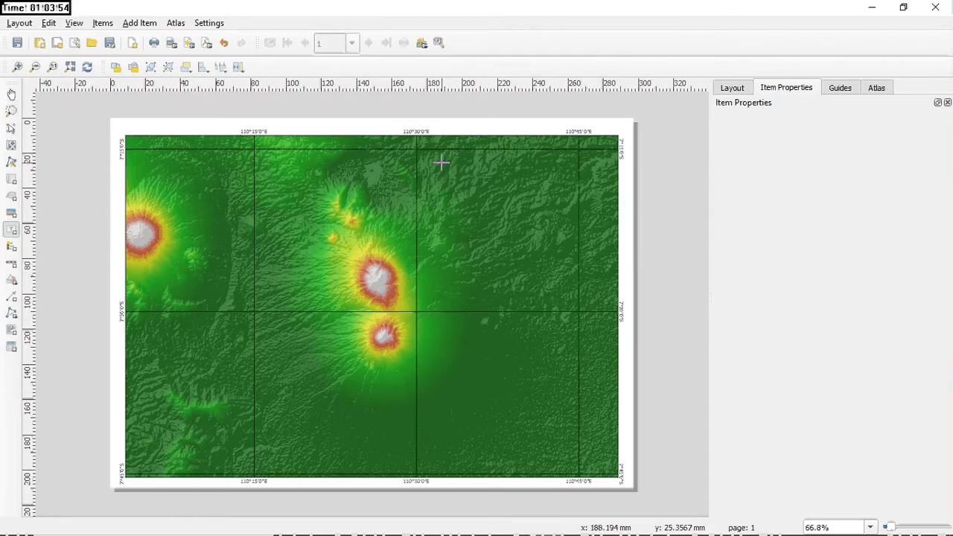
mouse_move(428, 155)
mouse_down()
mouse_move(568, 204)
mouse_move(596, 188)
mouse_up()
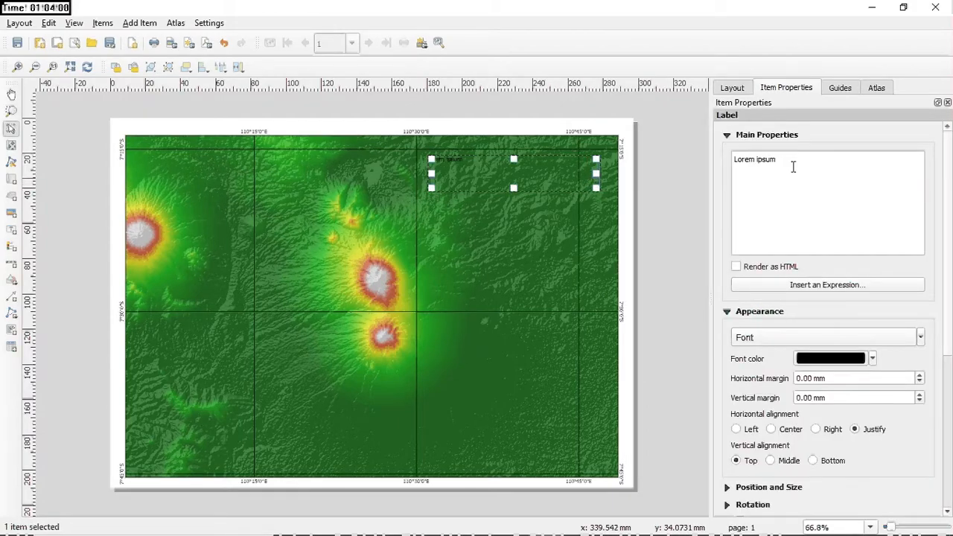
drag(792, 163, 716, 159)
text(D)
text(IGITAL EL)
text(EVATION M)
text(ODEL)
key(BackSpace)
text(L)
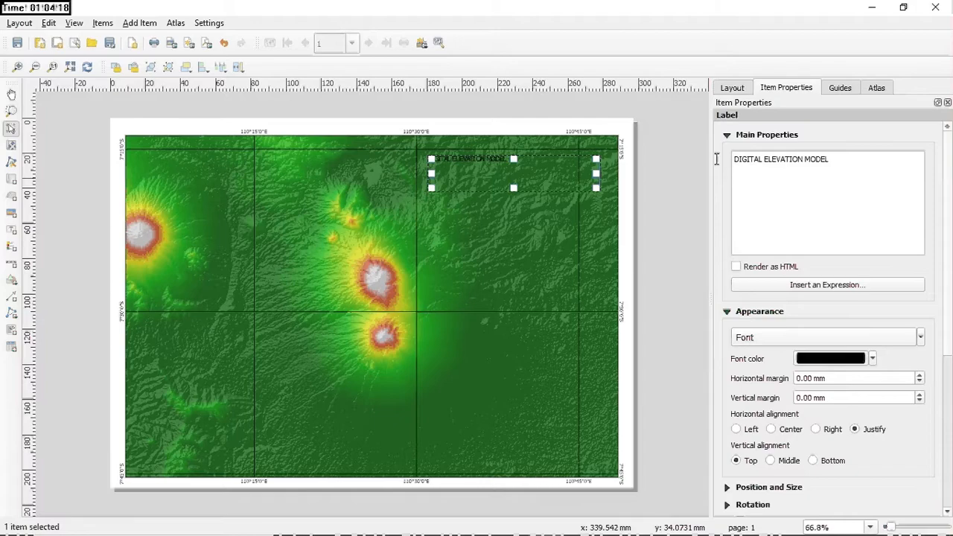
Add a second line reading "VULKAN MERAPI-MERBABU" to the title label
key(Return)
text(VULKAN MERARI)
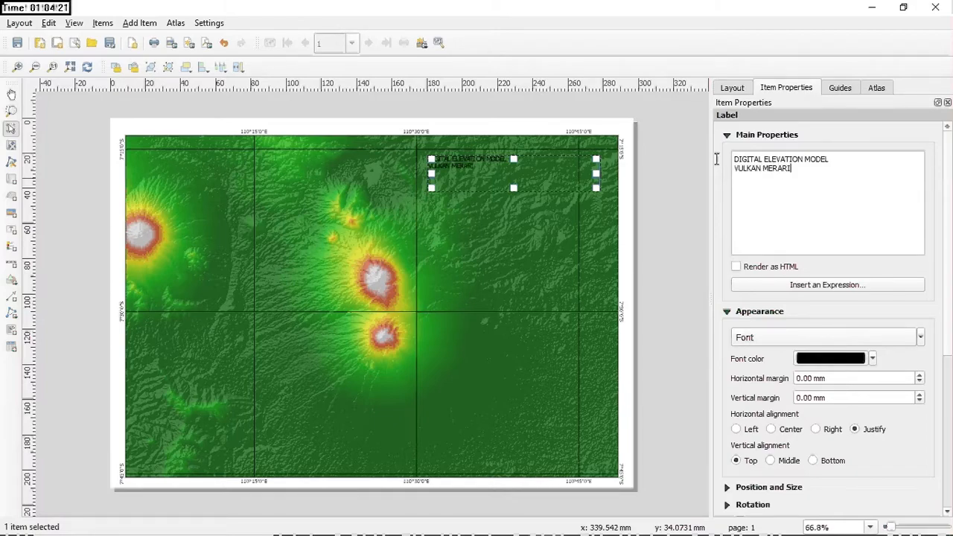
key(BackSpace)
key(BackSpace)
text(PI-MERBABU)
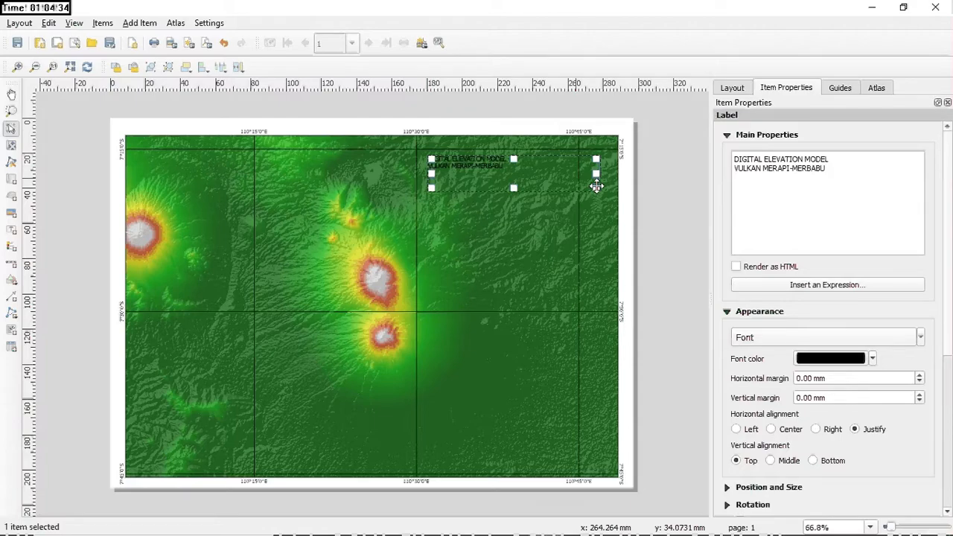
Color the title label's text light grey and align it to Center horizontally and Middle vertically
scroll(949, 192, down, 3)
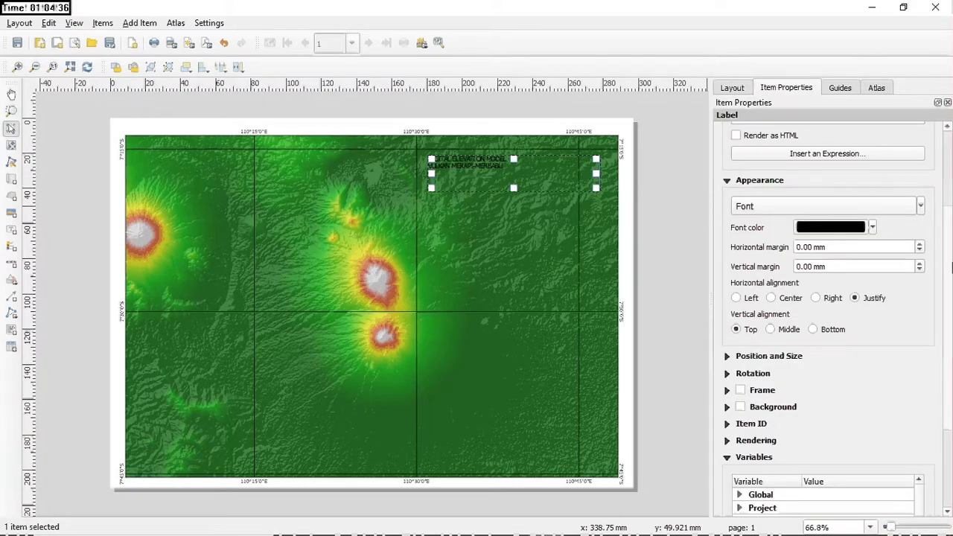
click(873, 228)
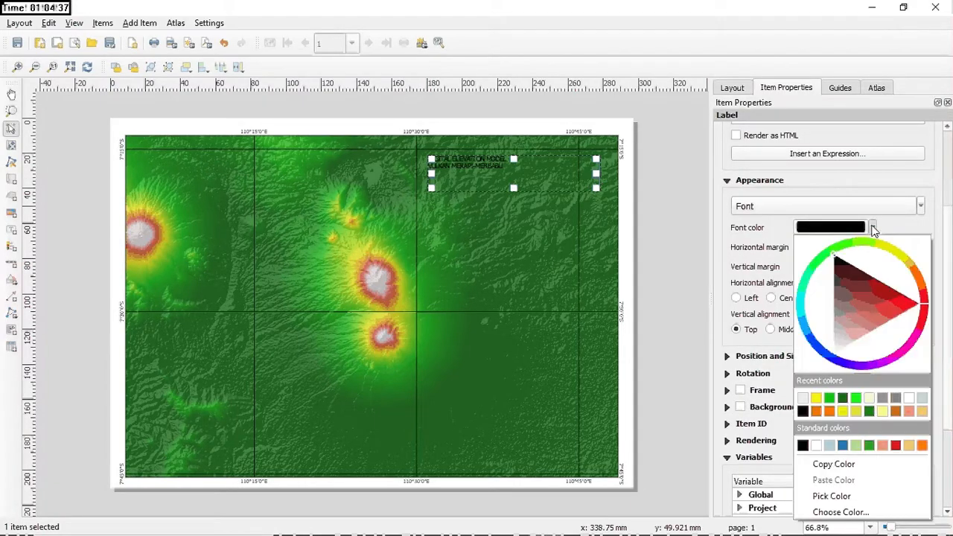
click(816, 410)
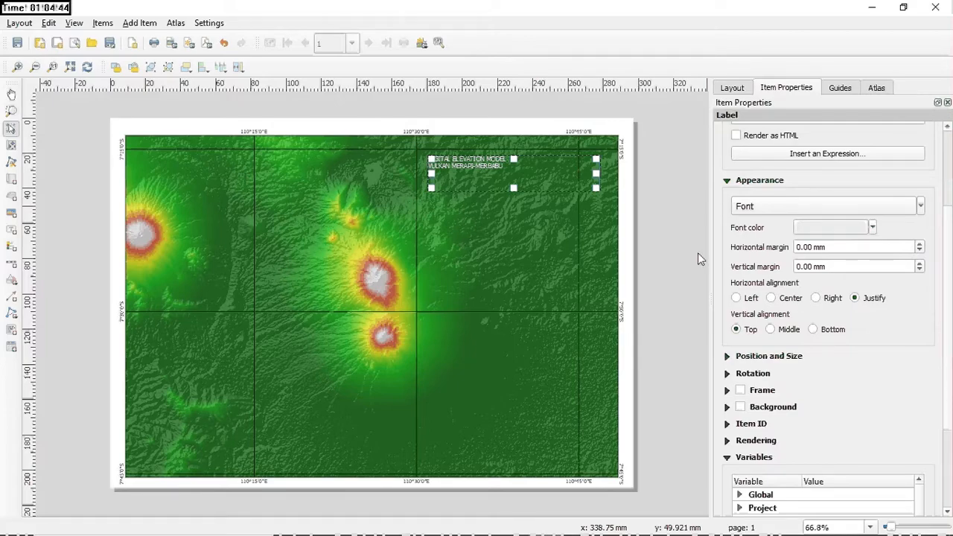
click(772, 298)
click(791, 331)
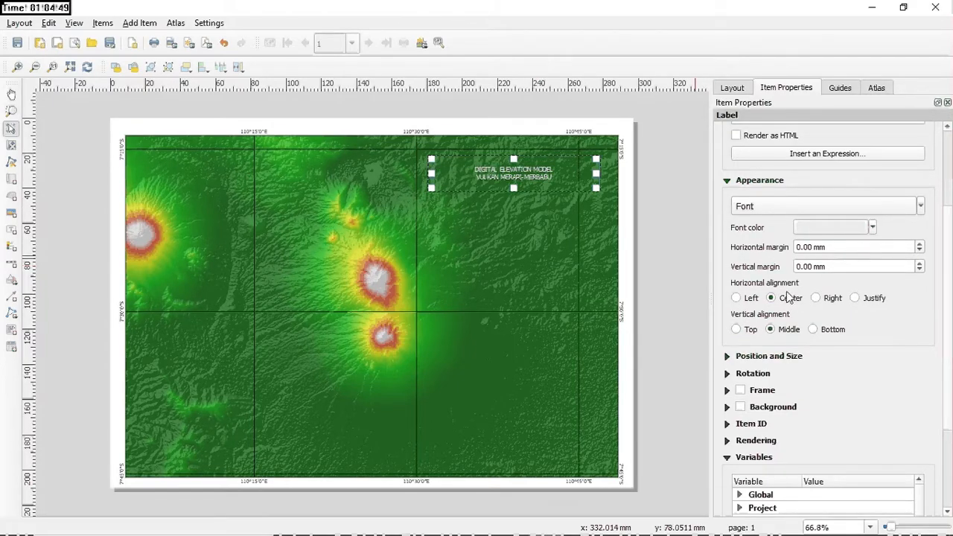
Set the title label's font to Arial Bold, size 16
click(898, 209)
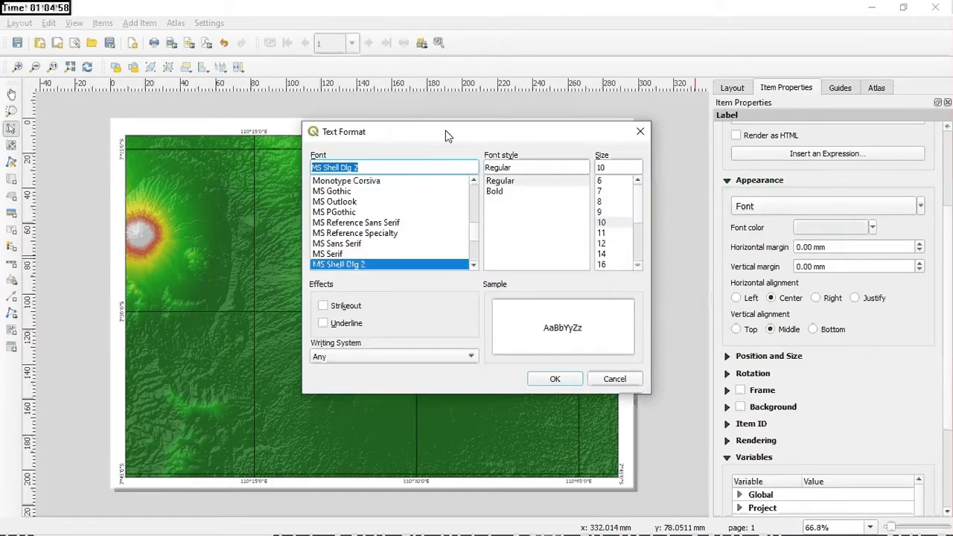
drag(446, 135, 243, 213)
drag(271, 310, 274, 268)
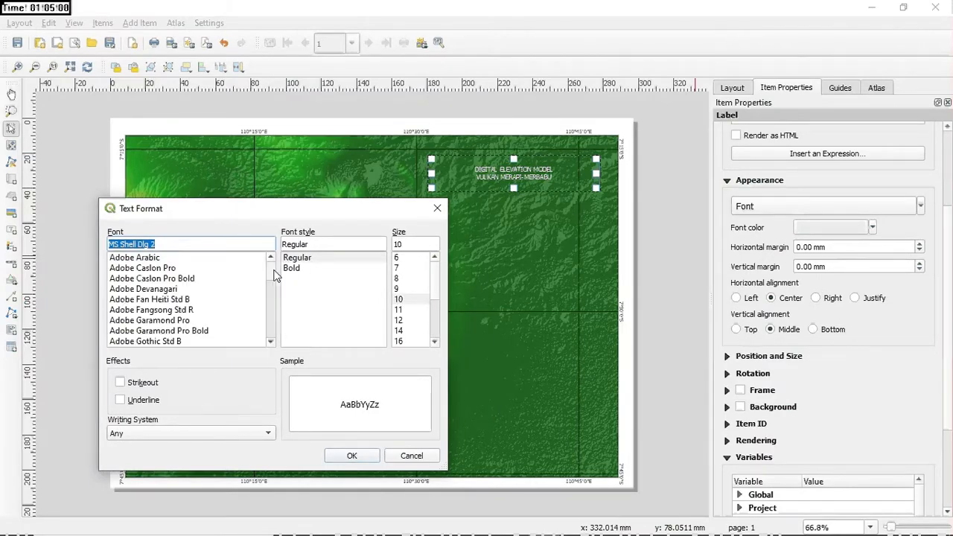
scroll(223, 301, down, 1)
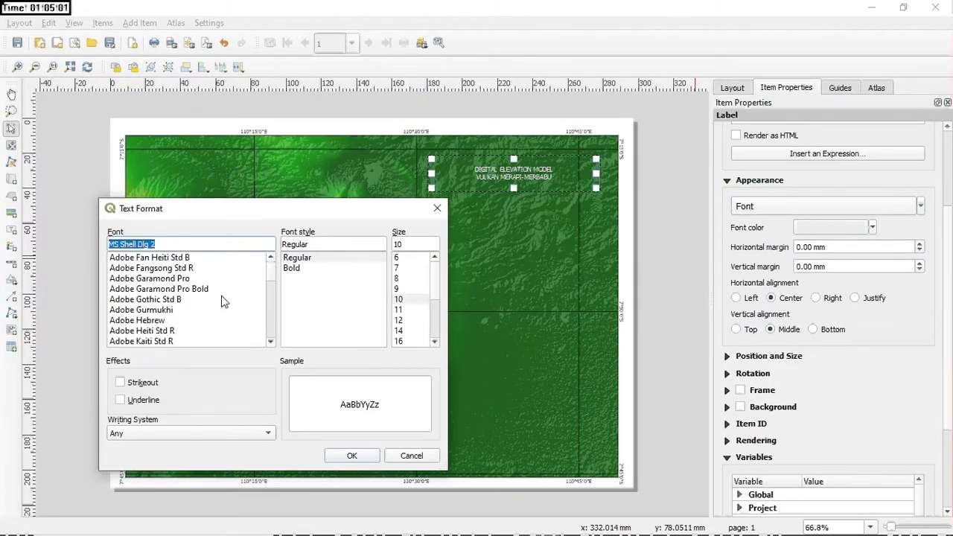
scroll(223, 301, down, 2)
click(128, 331)
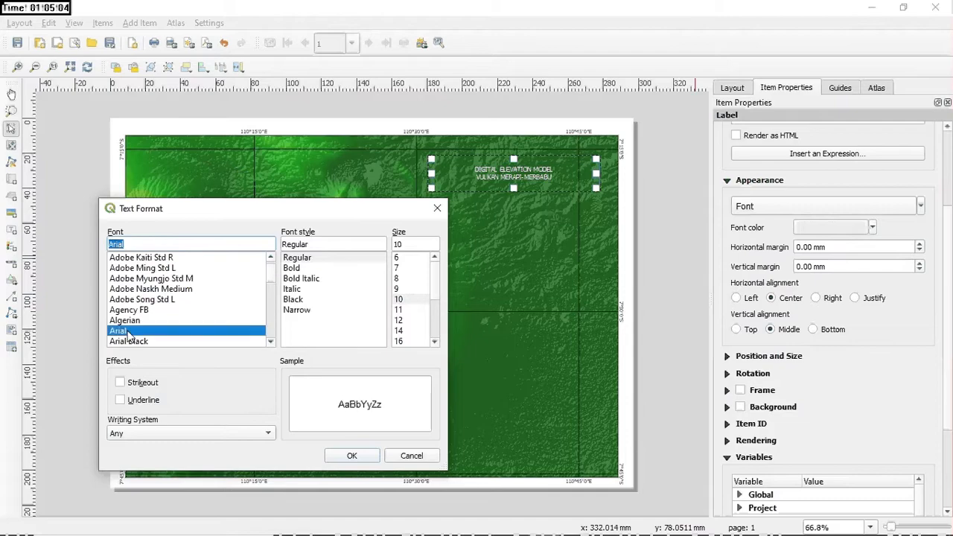
click(292, 268)
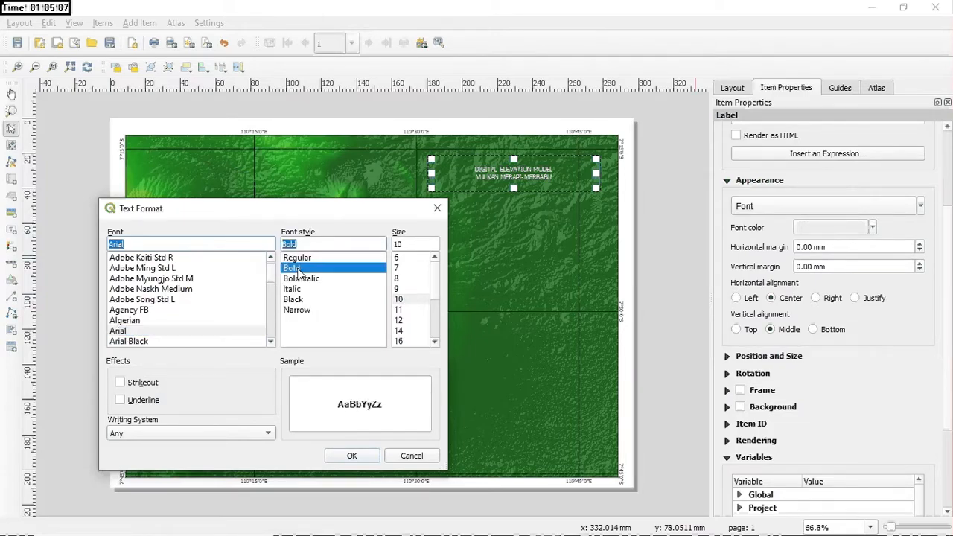
click(403, 342)
click(353, 456)
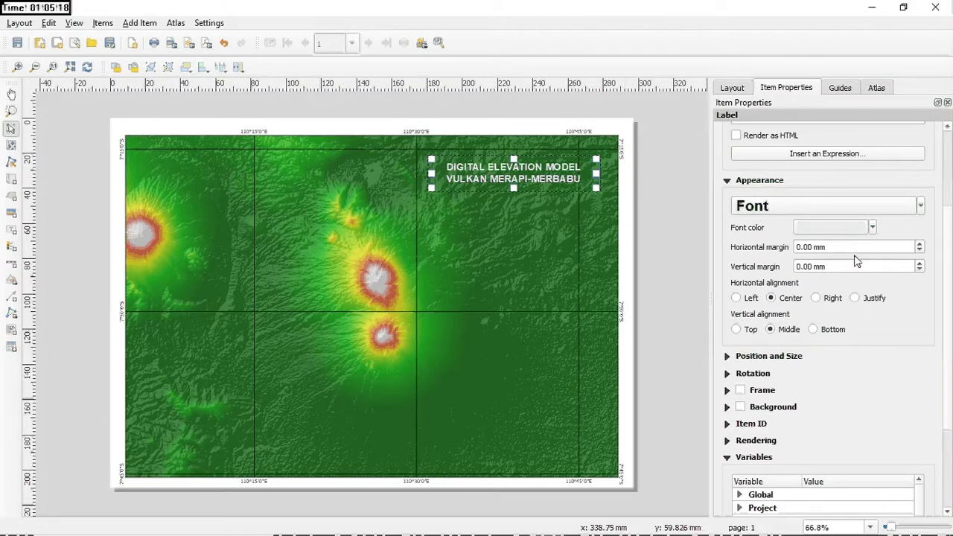
Increase the title label's font size to 20
click(913, 208)
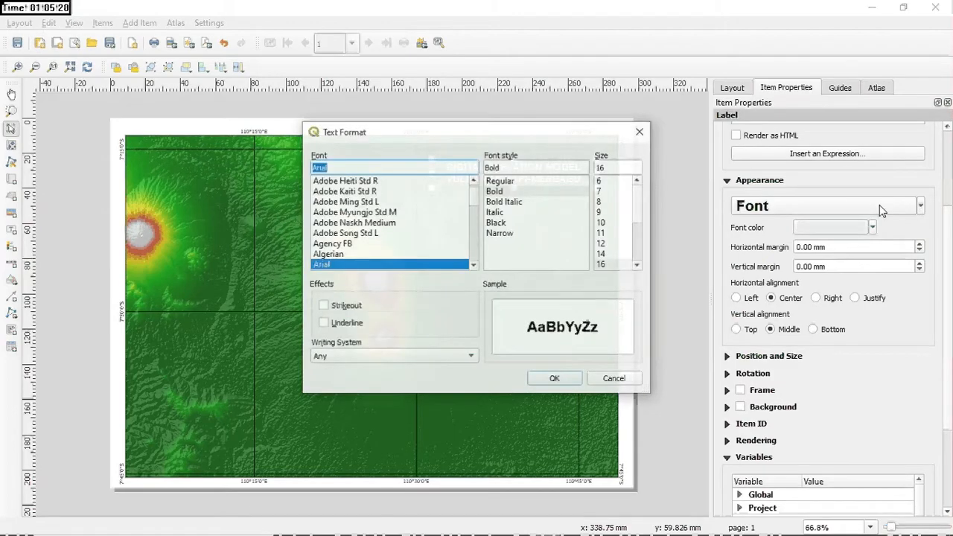
drag(574, 144, 335, 202)
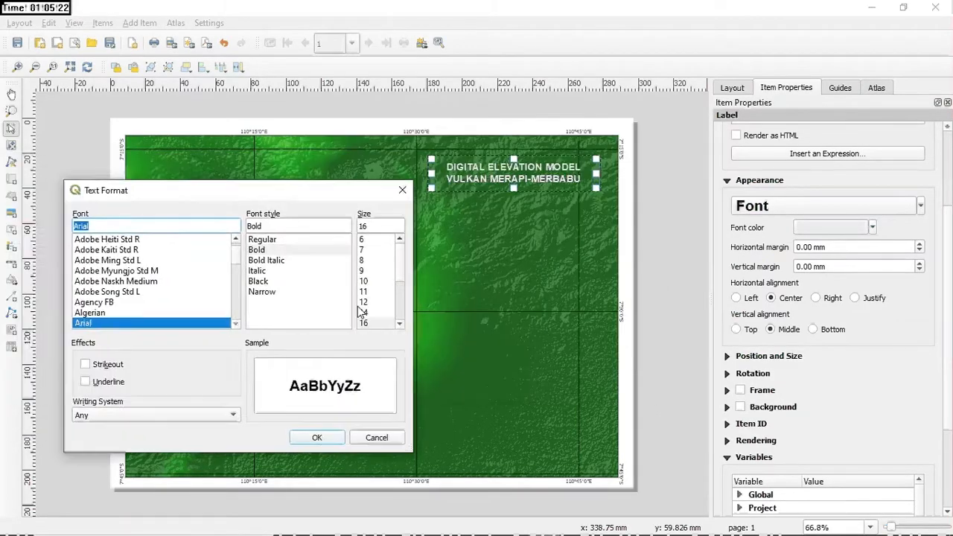
click(399, 325)
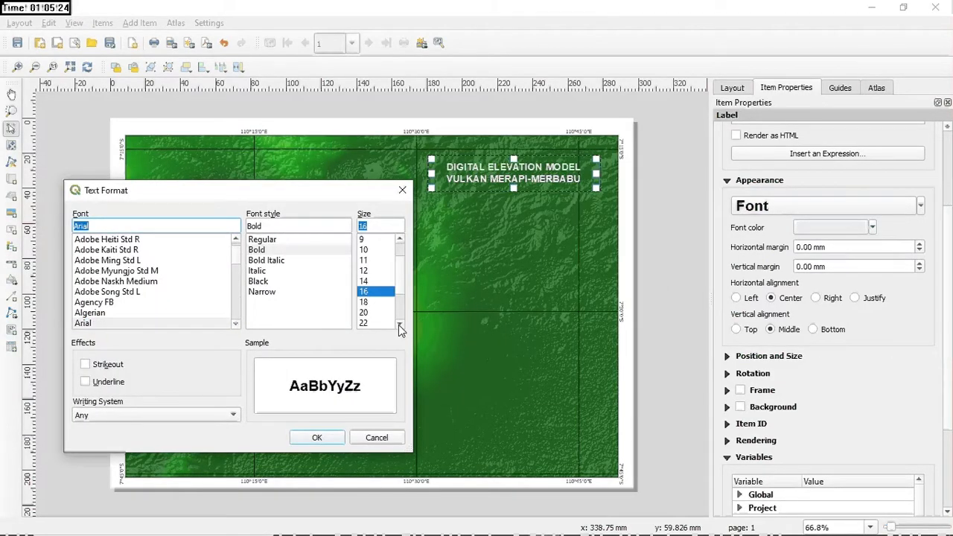
click(366, 313)
click(328, 441)
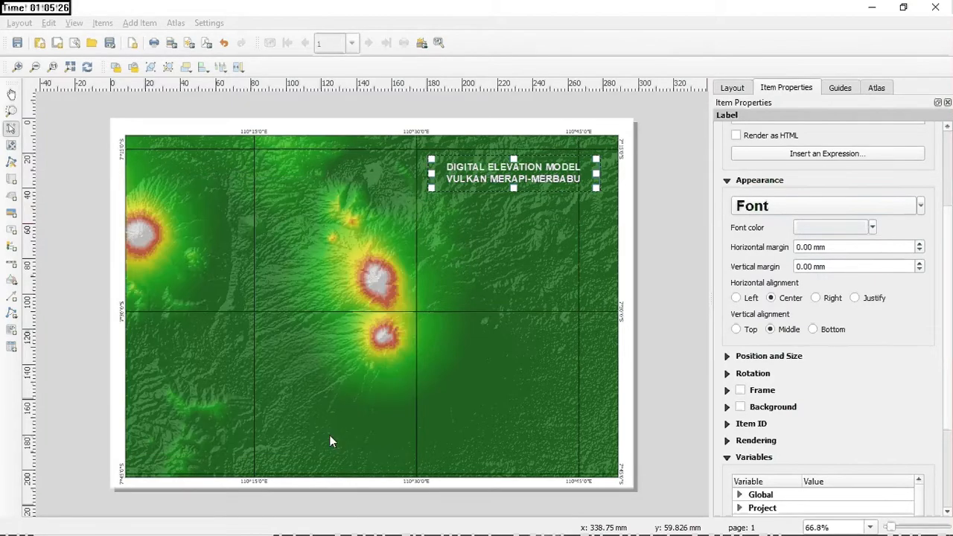
Shift the title label slightly left on the page, keeping it in the map's upper-right area
click(633, 218)
click(501, 176)
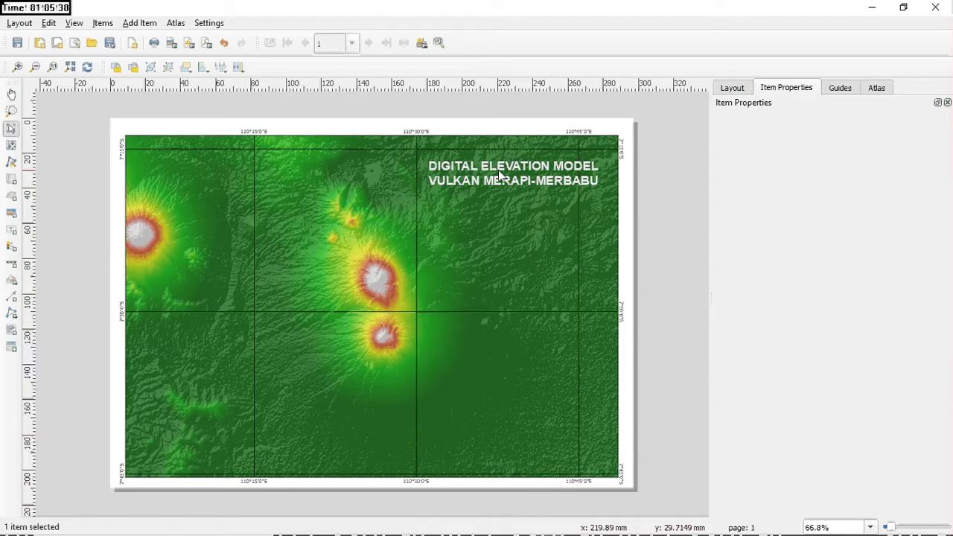
drag(500, 175, 500, 169)
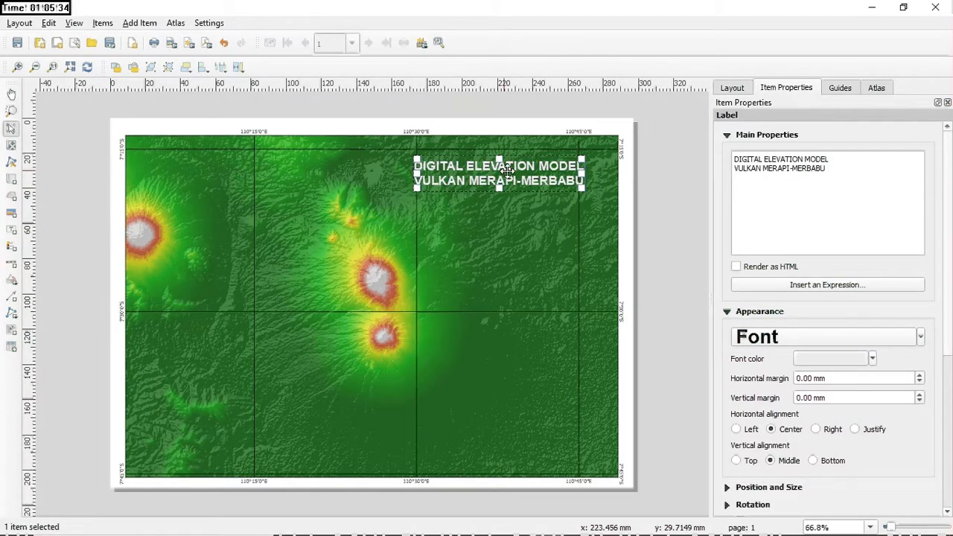
drag(509, 170, 504, 168)
click(628, 179)
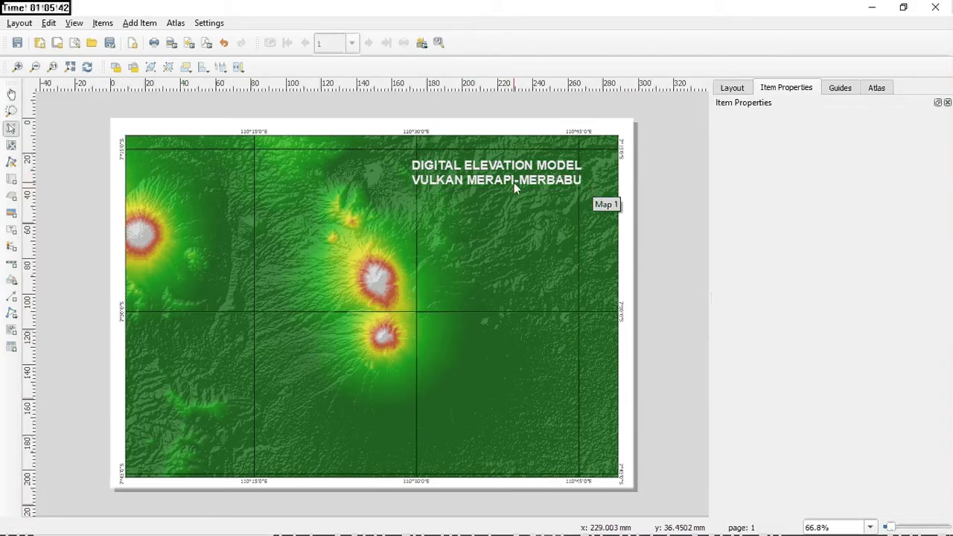
click(497, 170)
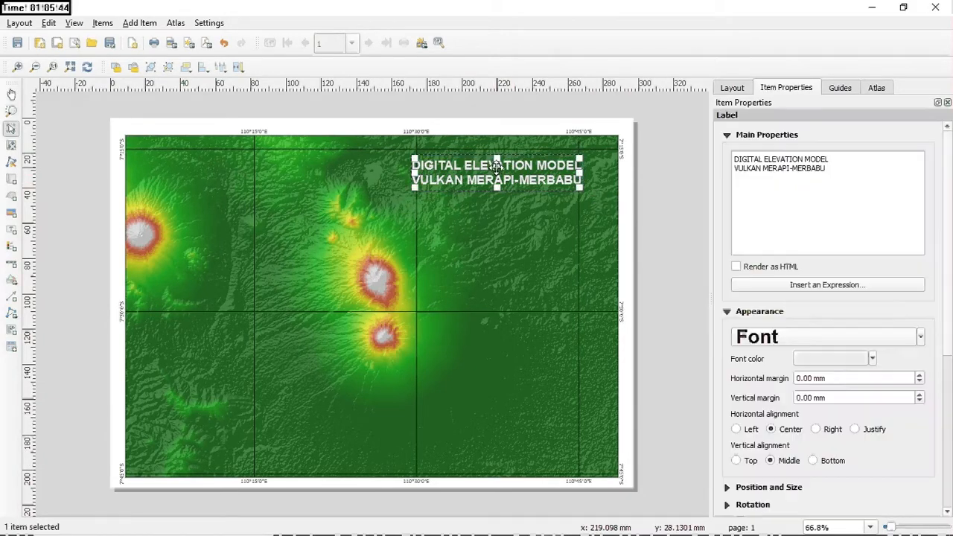
drag(497, 167, 502, 170)
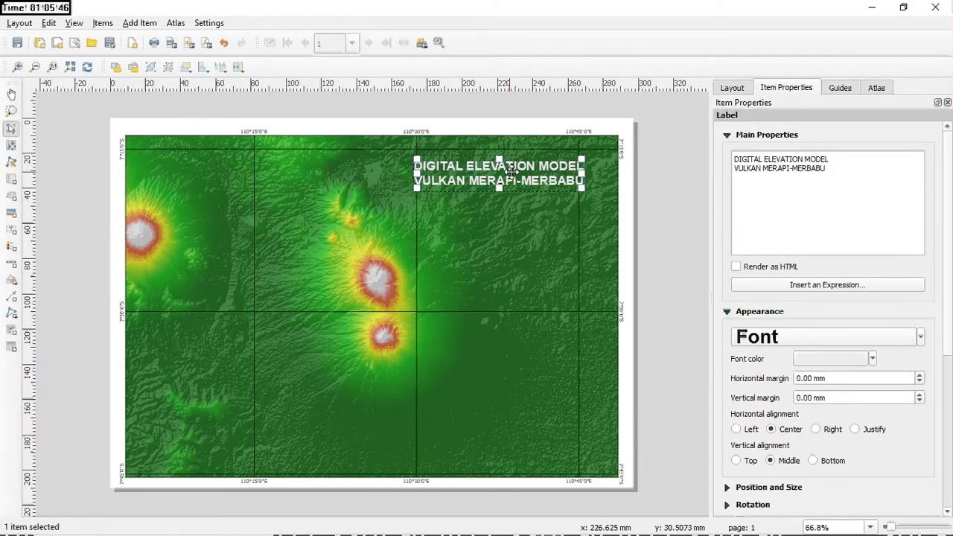
click(628, 193)
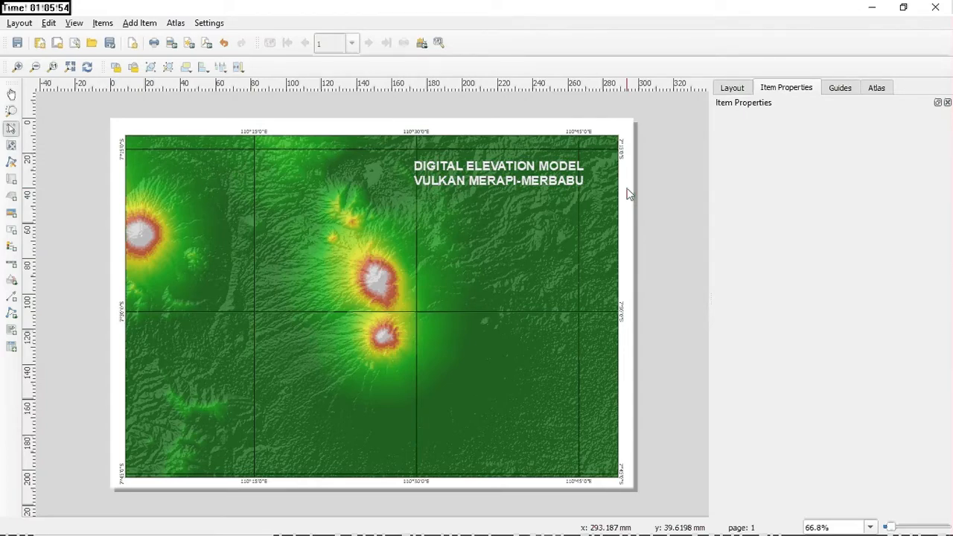
click(506, 174)
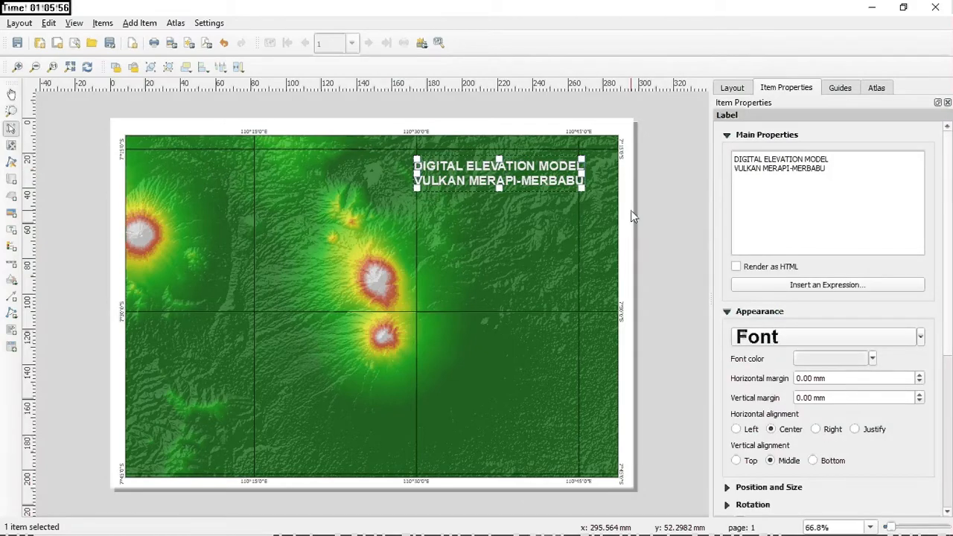
click(631, 211)
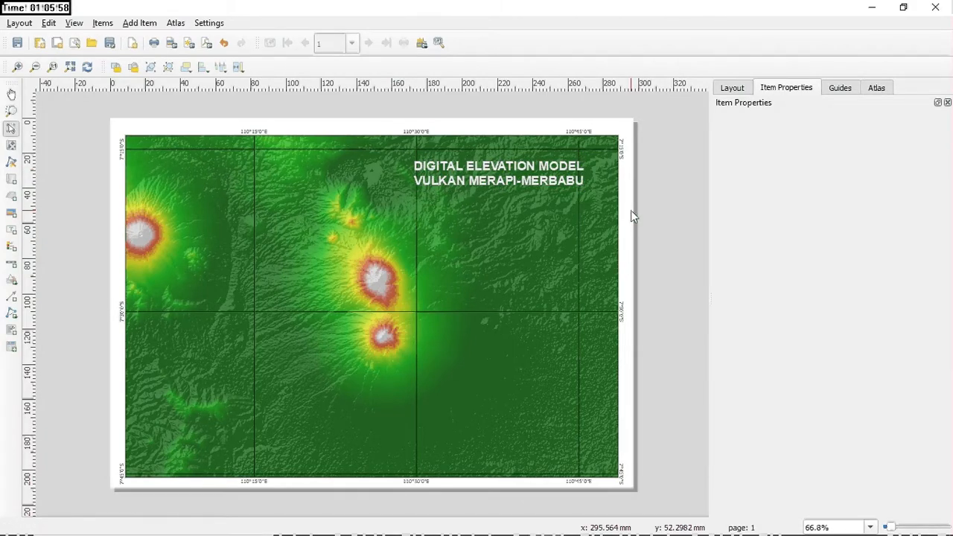
Add a legend for Map 1 and position it near the map's lower-left corner
click(11, 248)
drag(149, 318, 218, 451)
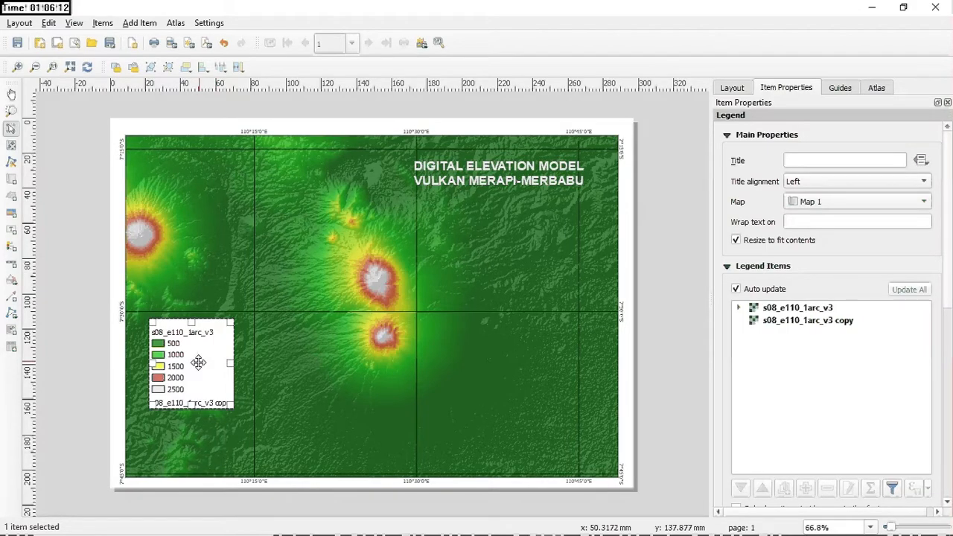
drag(191, 405, 191, 431)
drag(191, 370, 173, 400)
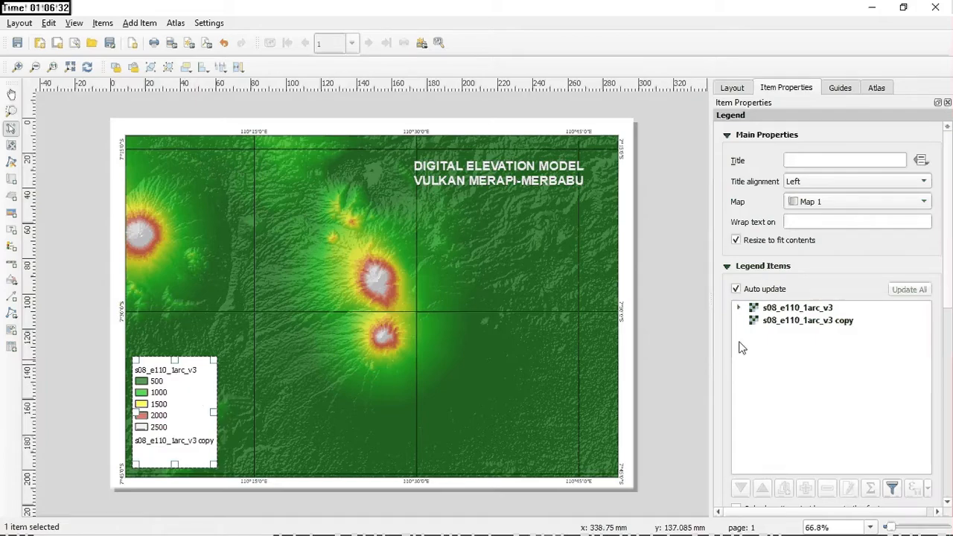
Turn off automatic updating of the legend items and remove the "s08_e110_1arc_v3 copy" entry
click(742, 292)
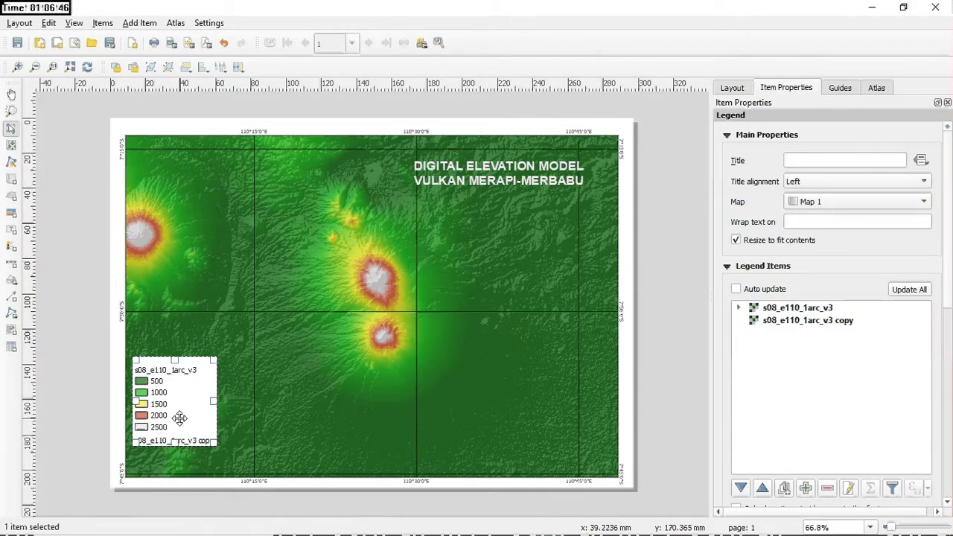
click(825, 320)
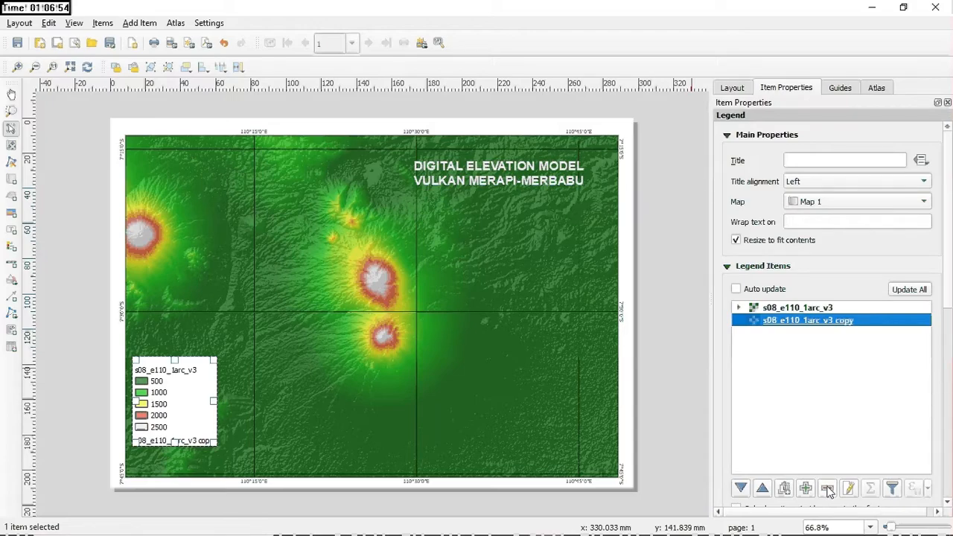
click(829, 489)
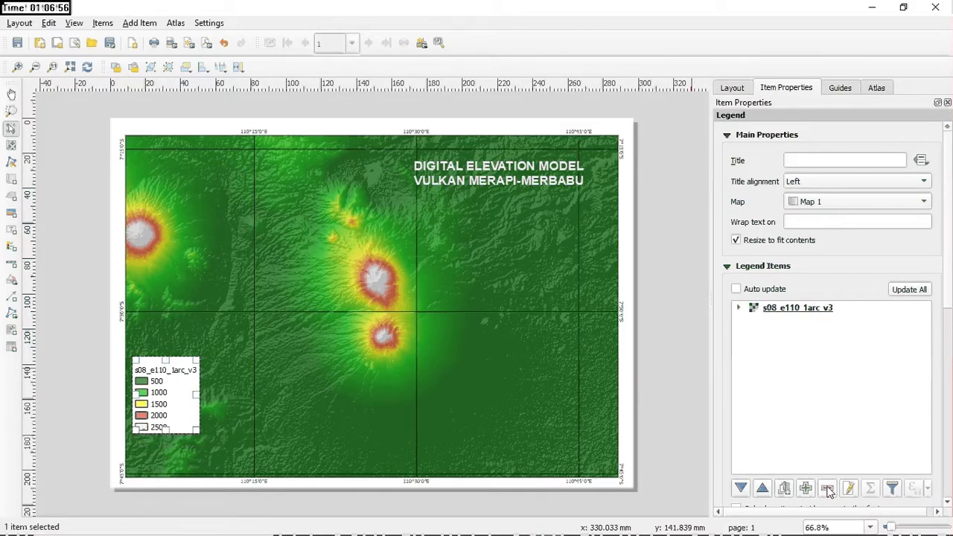
Expand the s08_e110_1arc_v3 legend entry and rename it "Elevasi"
click(740, 309)
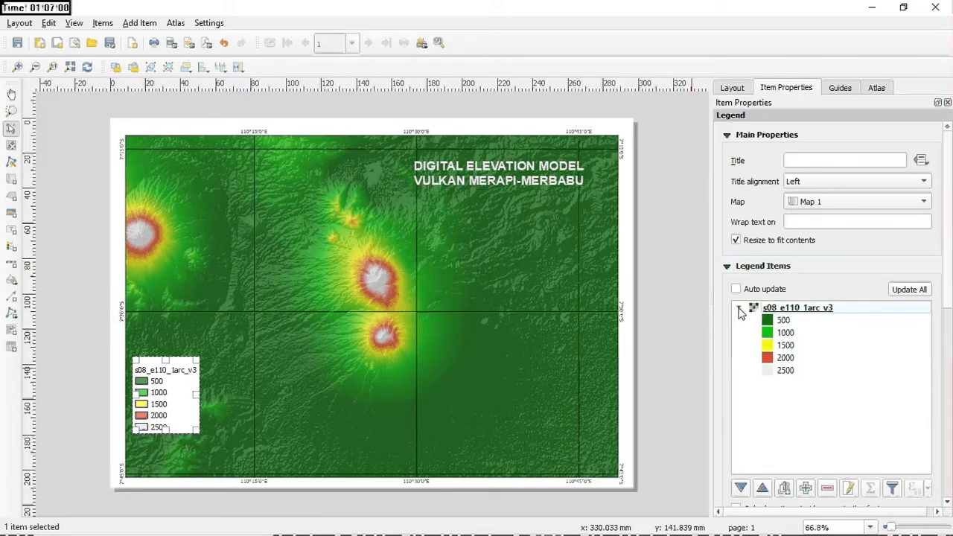
click(805, 309)
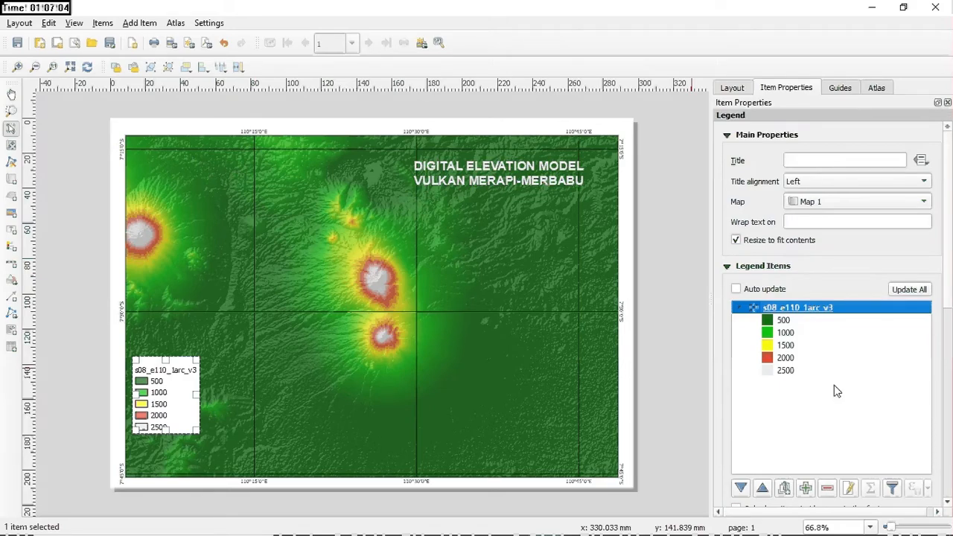
click(852, 488)
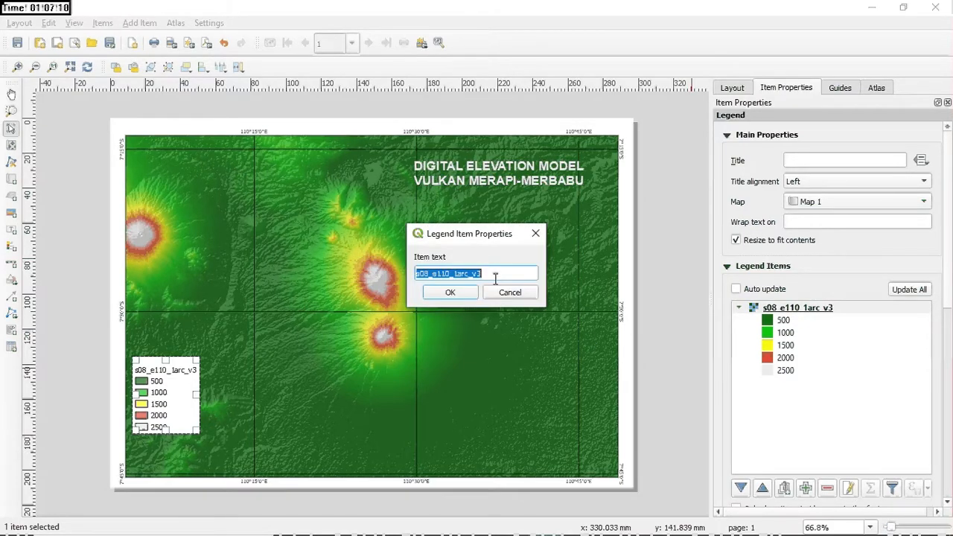
text(Ele)
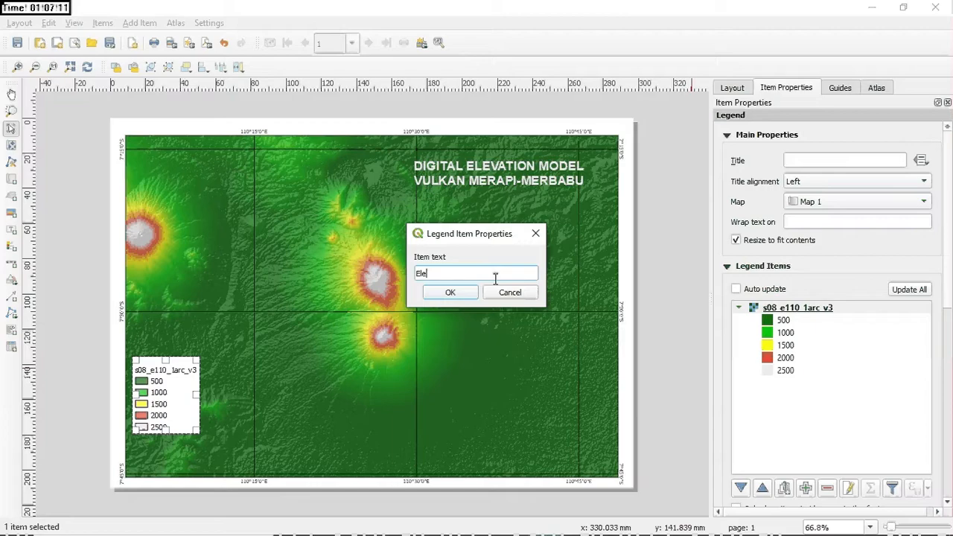
text(vasi)
click(451, 292)
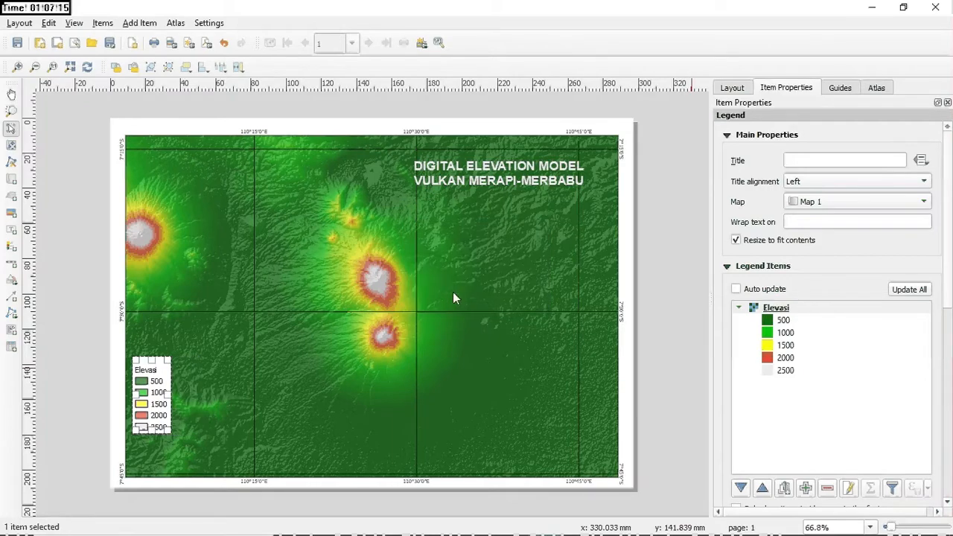
Give the legend the title "LEGENDA"
click(790, 310)
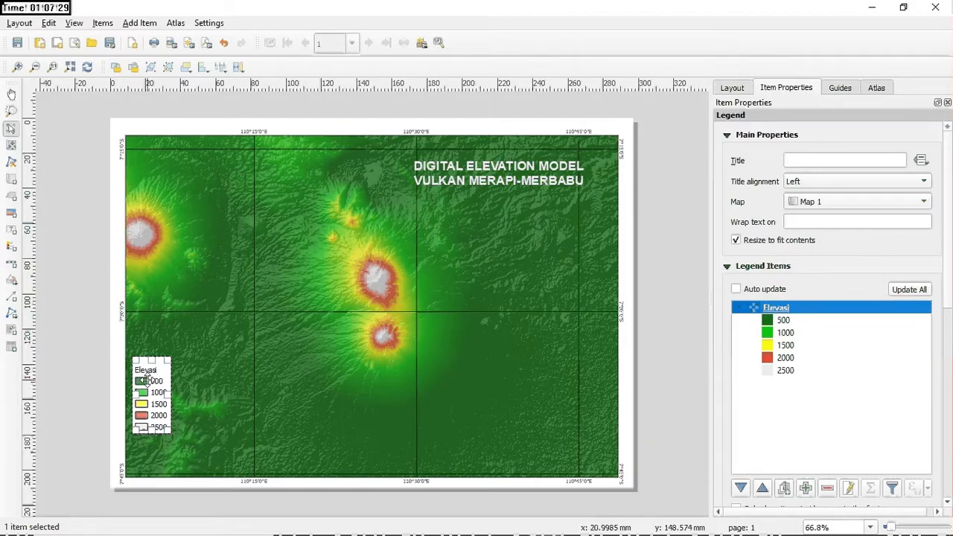
click(114, 425)
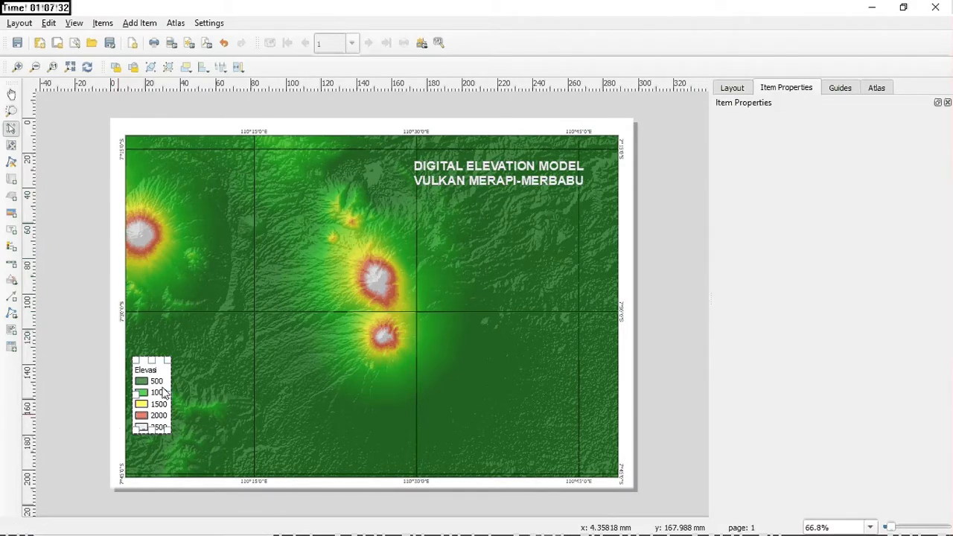
click(155, 397)
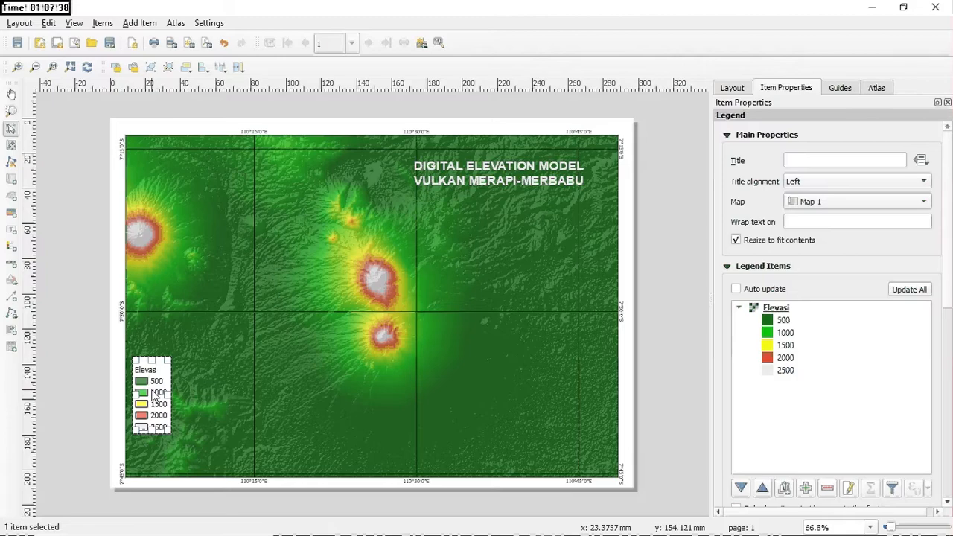
click(895, 160)
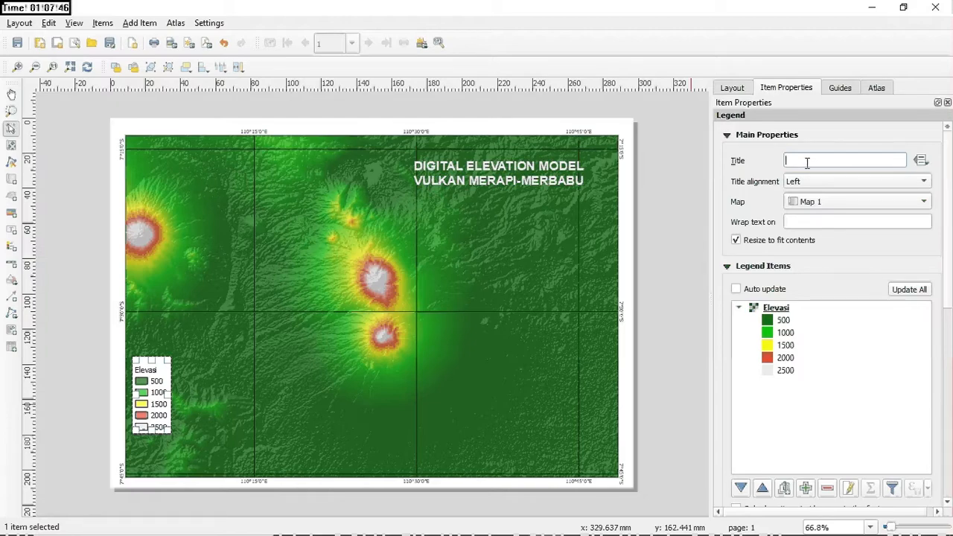
text(LEGE)
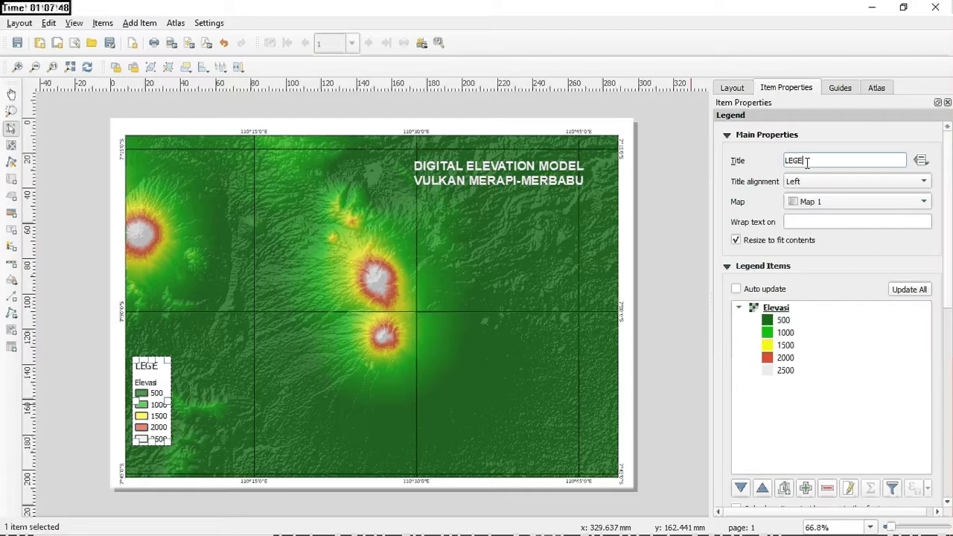
text(NDA)
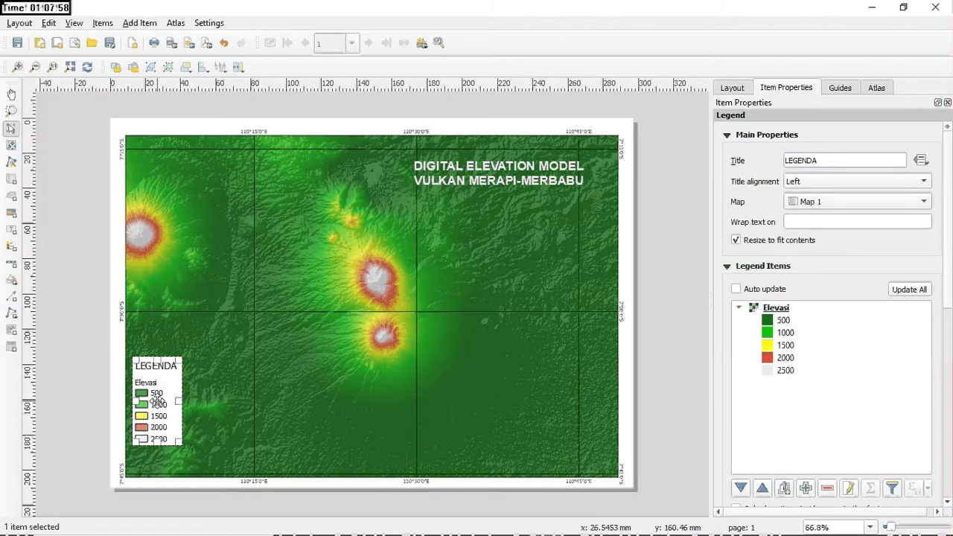
Widen the legend box to about 60 mm and move it down into the map's lower-left corner
drag(156, 399, 239, 406)
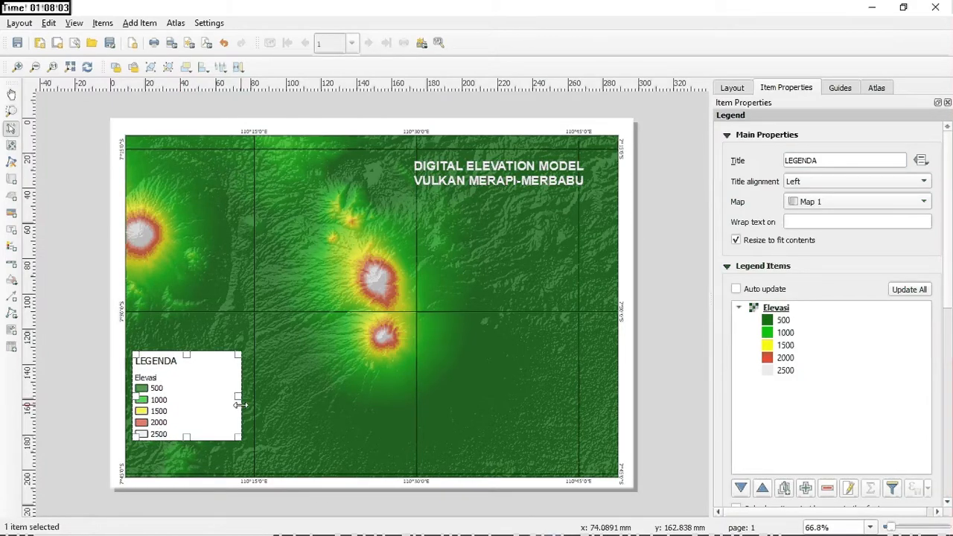
drag(181, 401, 172, 429)
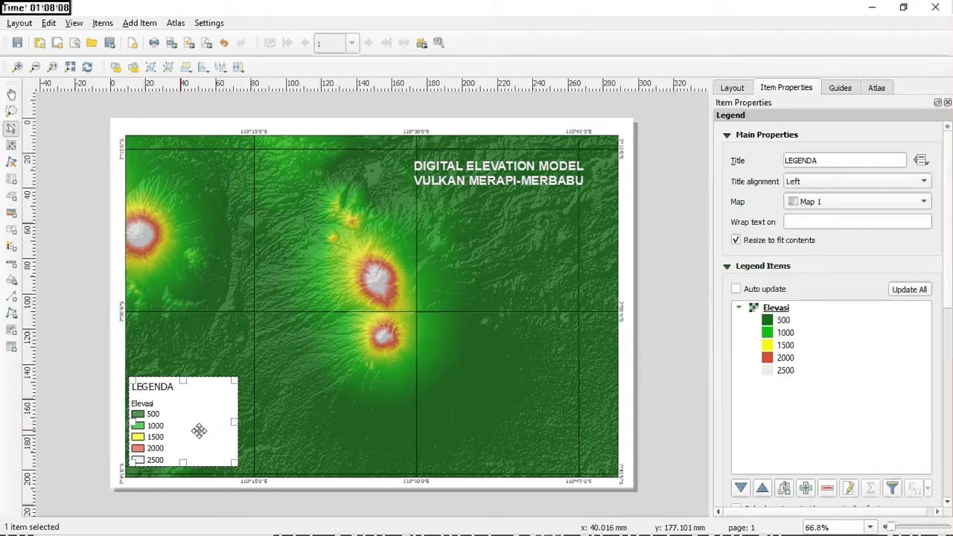
click(862, 370)
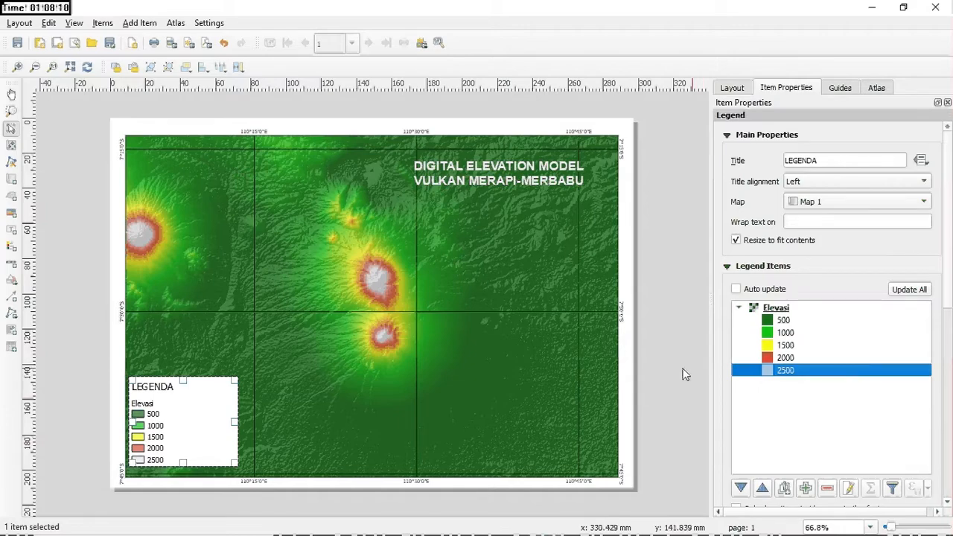
click(183, 413)
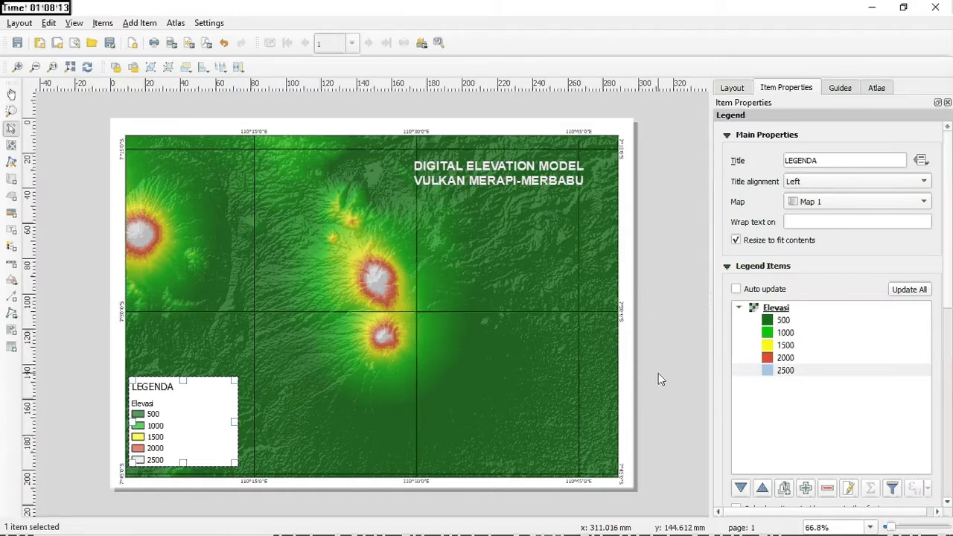
click(659, 374)
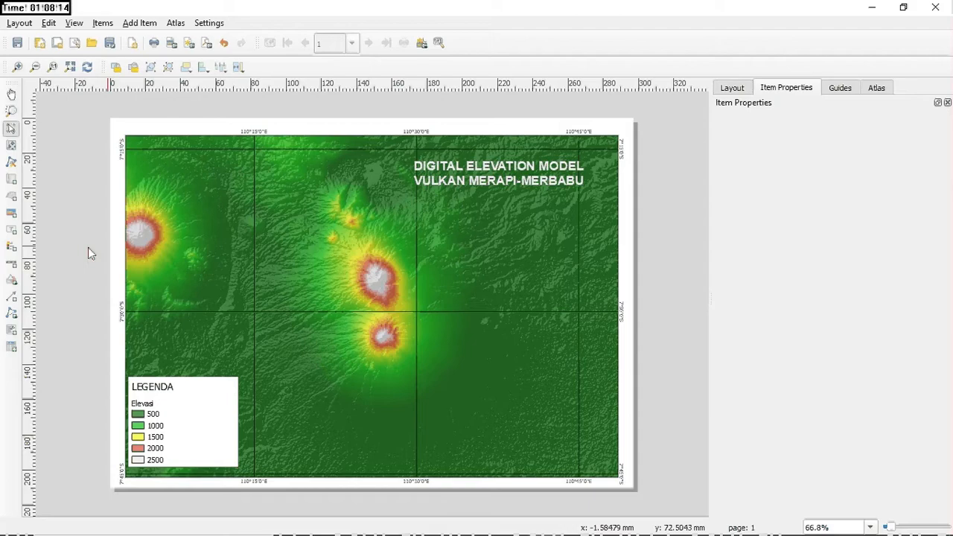
Add a scale bar for Map 1 just below the title label
click(12, 265)
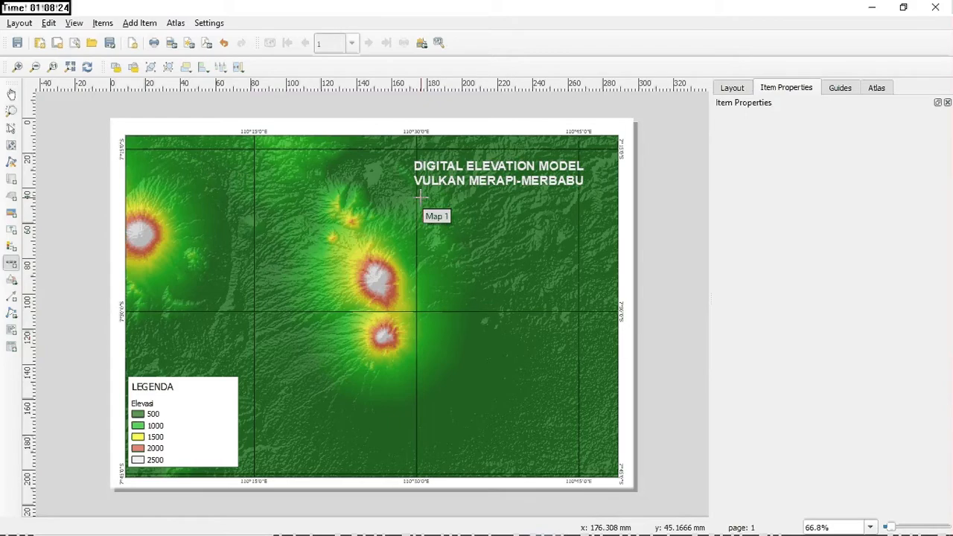
drag(421, 196, 575, 210)
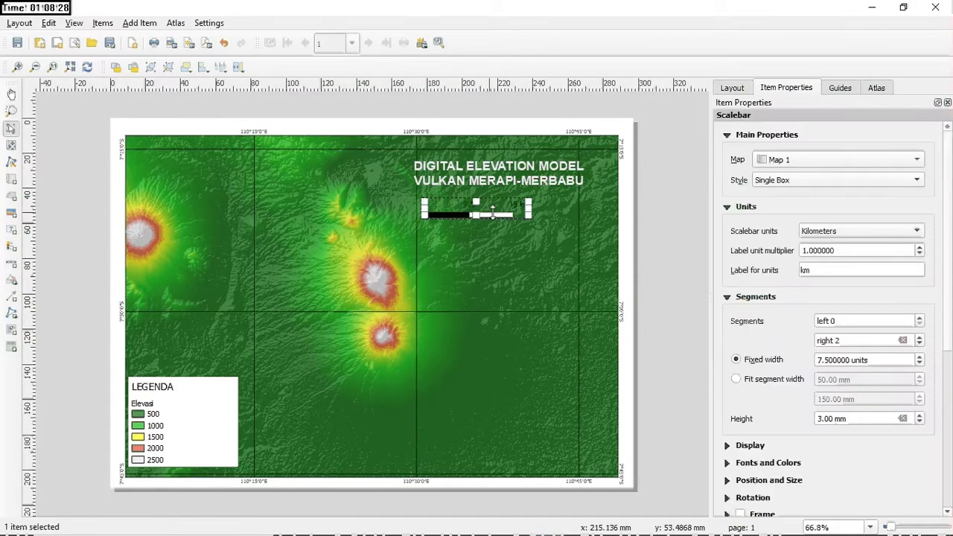
Center the scale bar closely beneath the title and set its segment height to 2 mm
drag(498, 211, 523, 208)
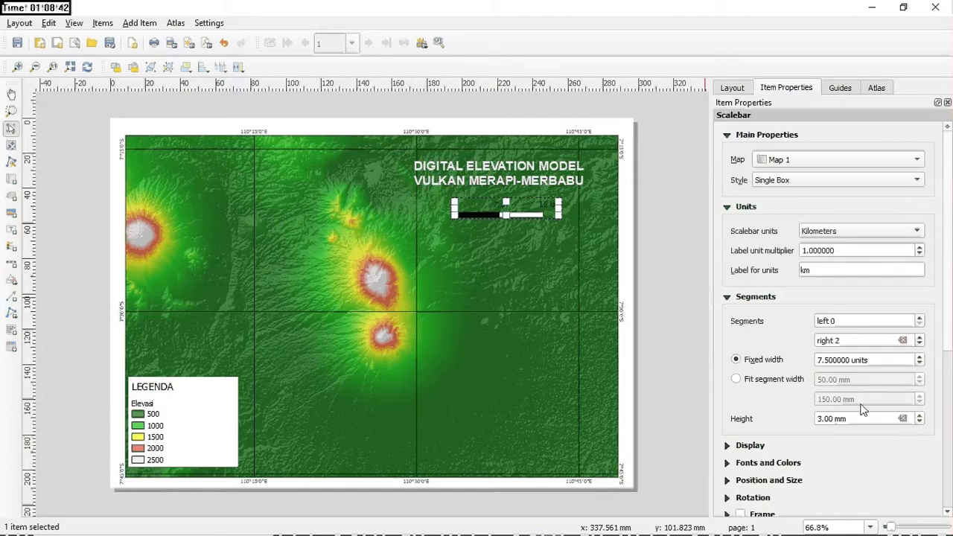
click(920, 421)
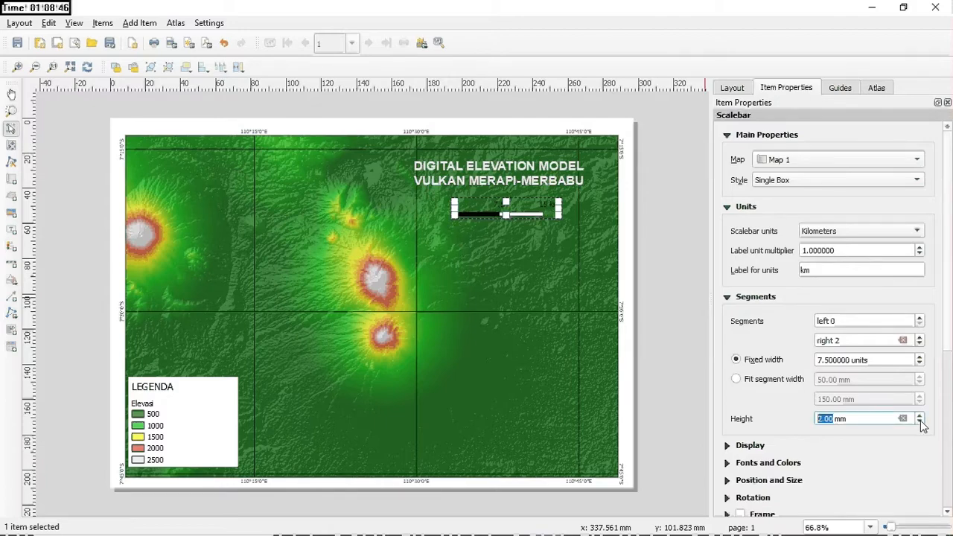
click(920, 422)
click(921, 416)
click(920, 422)
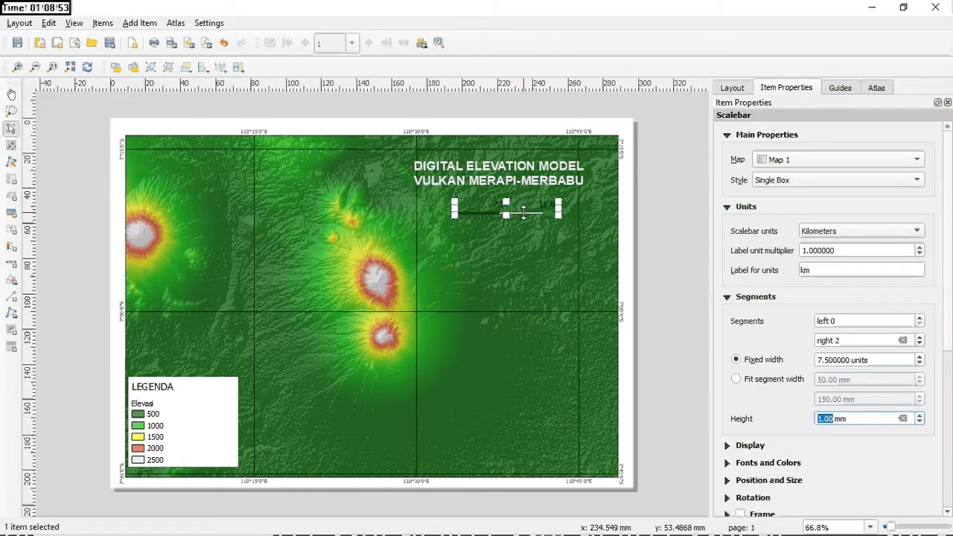
click(920, 416)
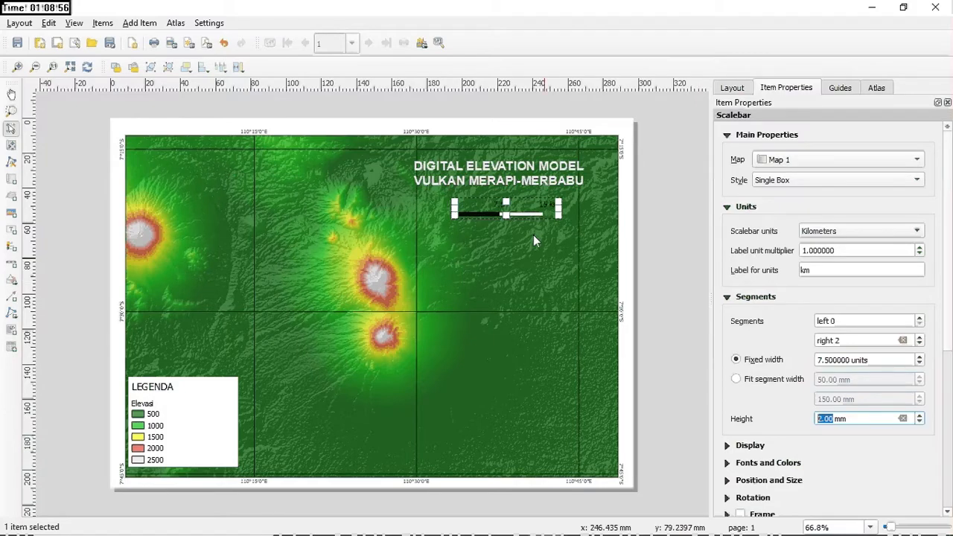
drag(525, 210, 519, 205)
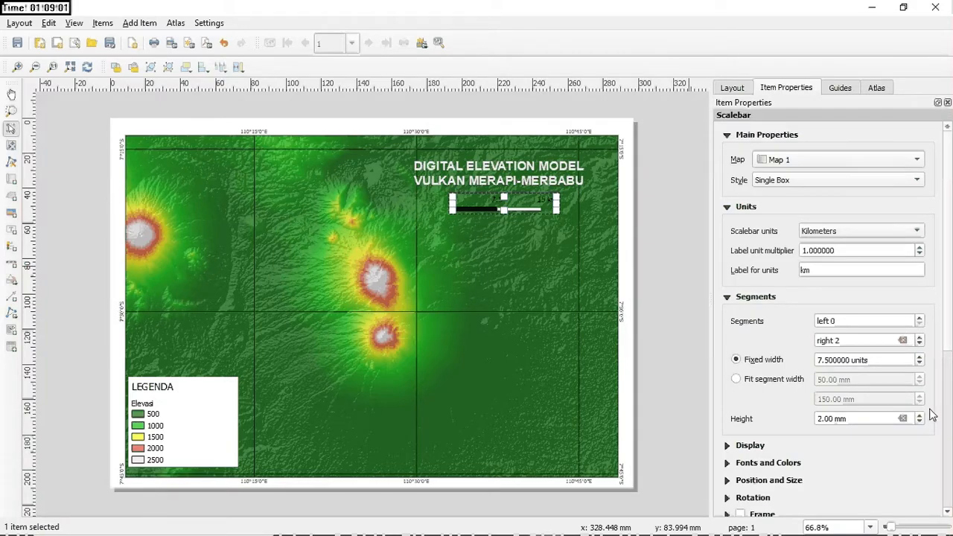
Expand the scale bar's font and color settings
scroll(948, 378, down, 1)
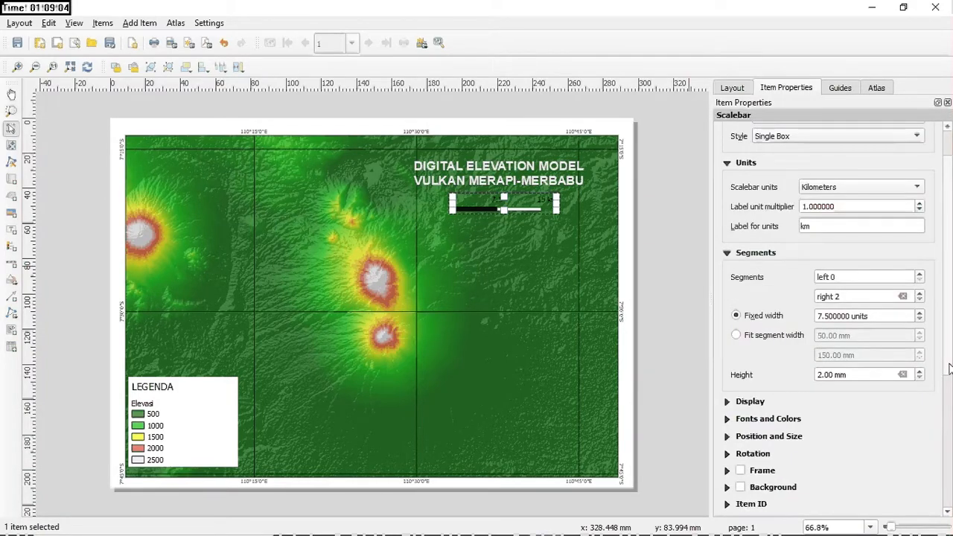
scroll(728, 331, down, 2)
click(728, 327)
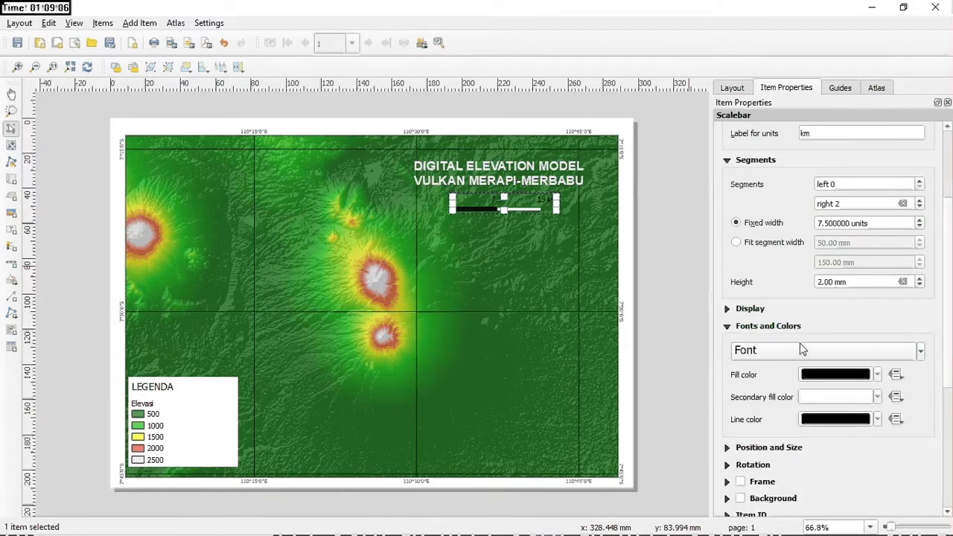
Try white as the scale bar's primary fill color and restore it to black
click(878, 376)
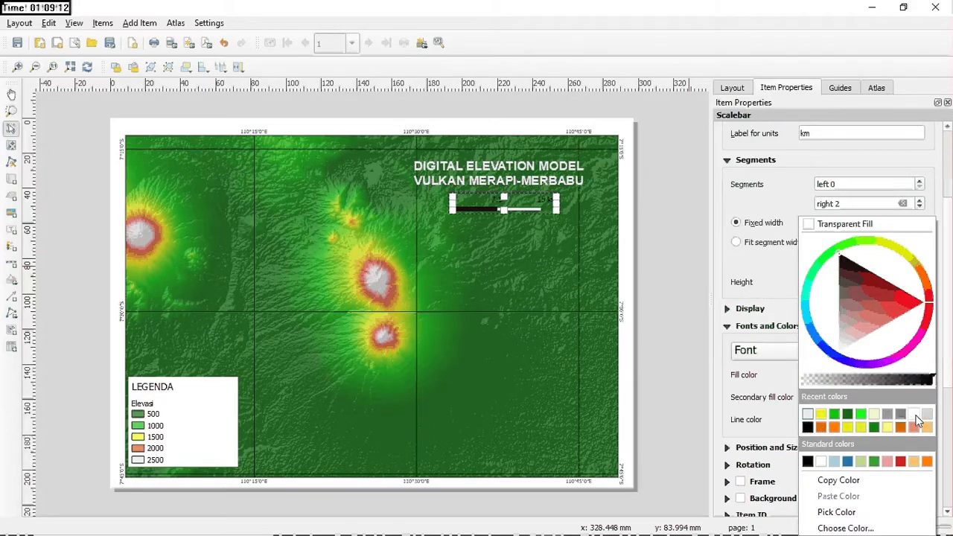
click(913, 415)
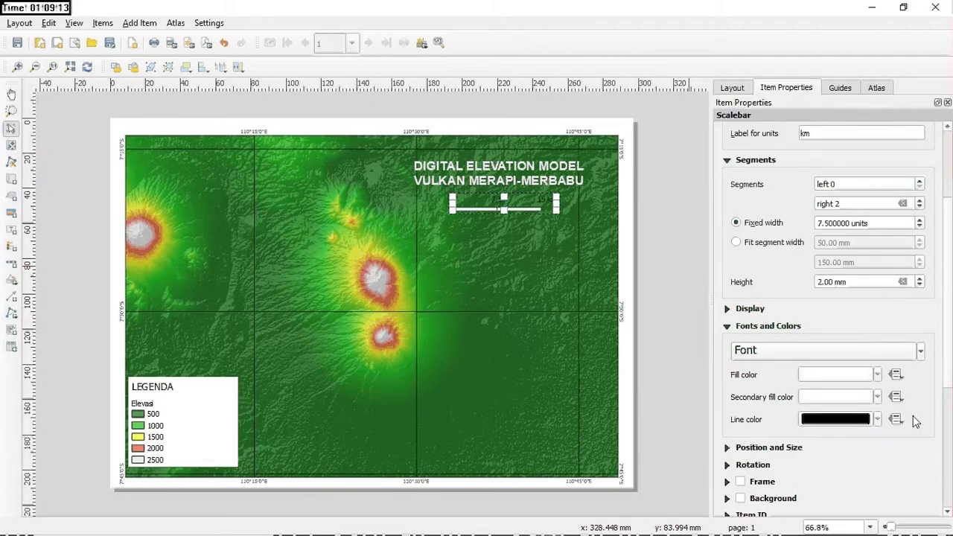
click(879, 376)
click(809, 427)
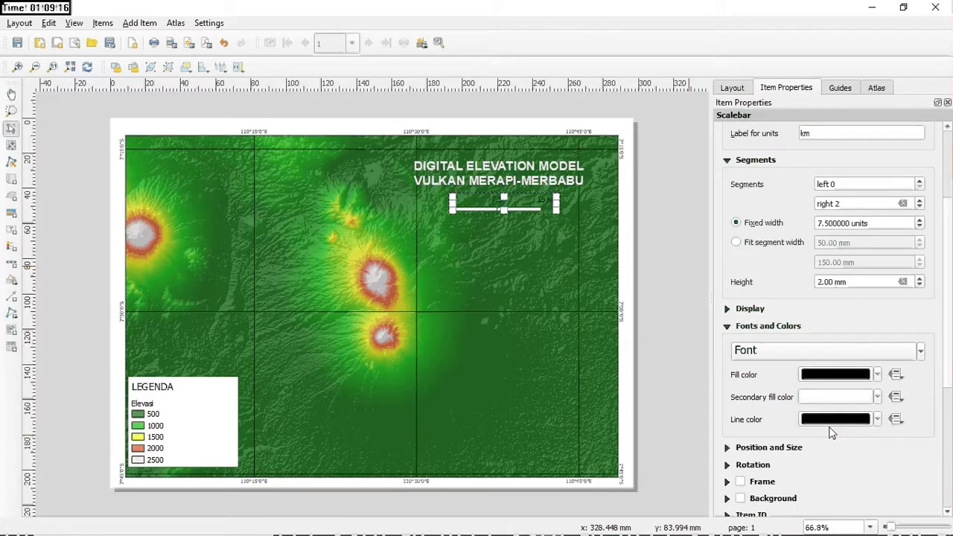
Set the font color of the scale bar's labels to white and deselect the scale bar
click(906, 356)
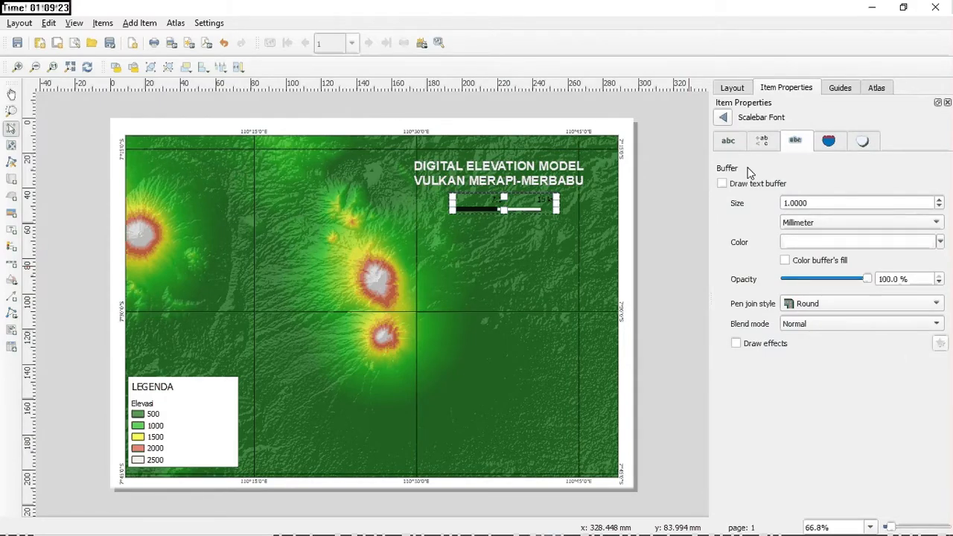
click(729, 141)
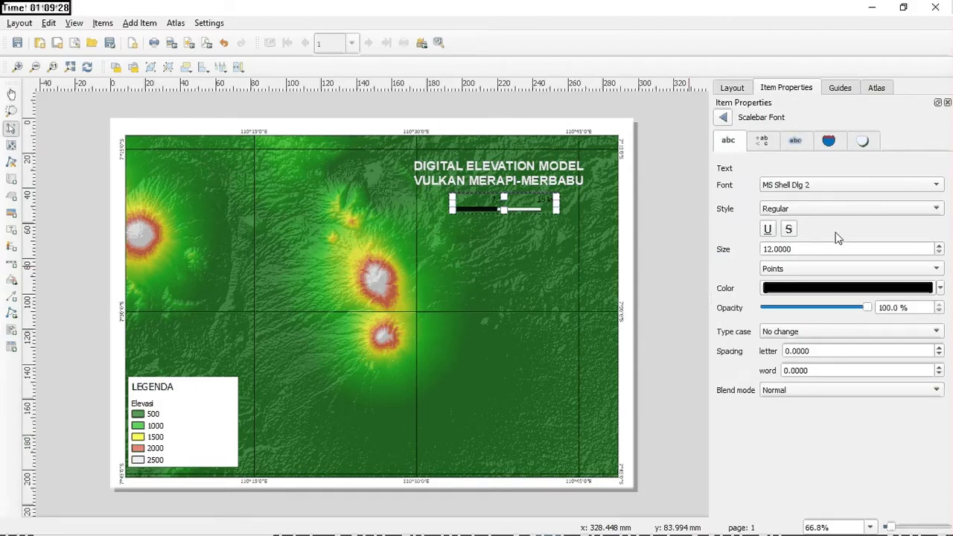
click(941, 289)
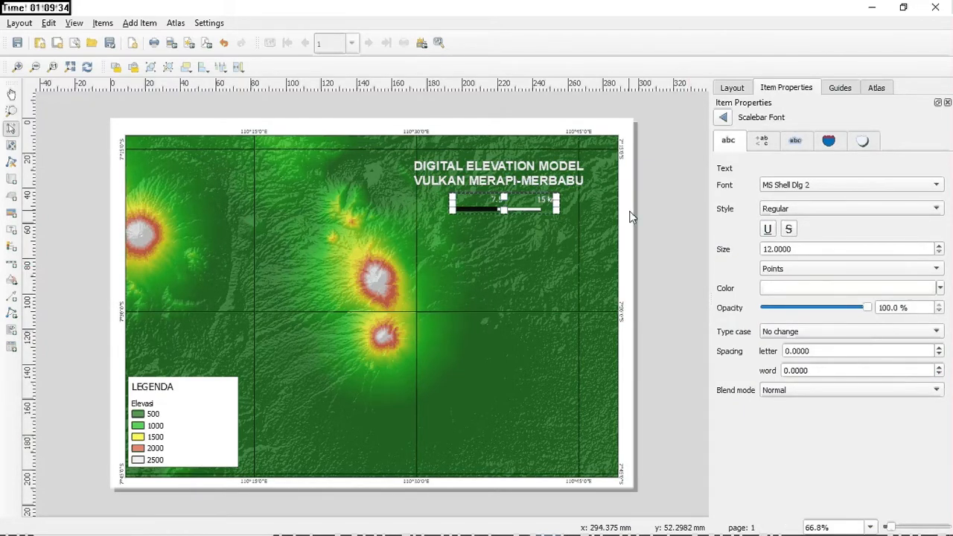
click(511, 211)
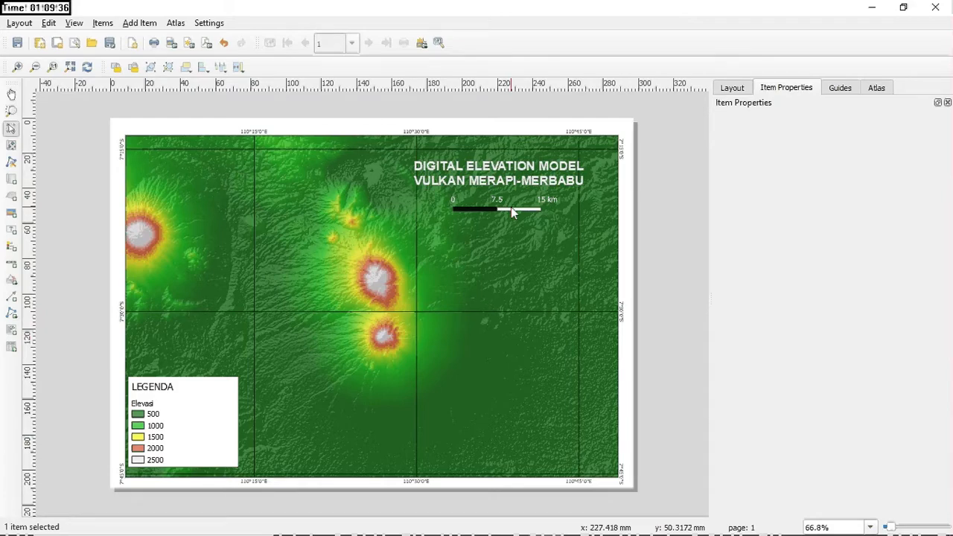
click(633, 209)
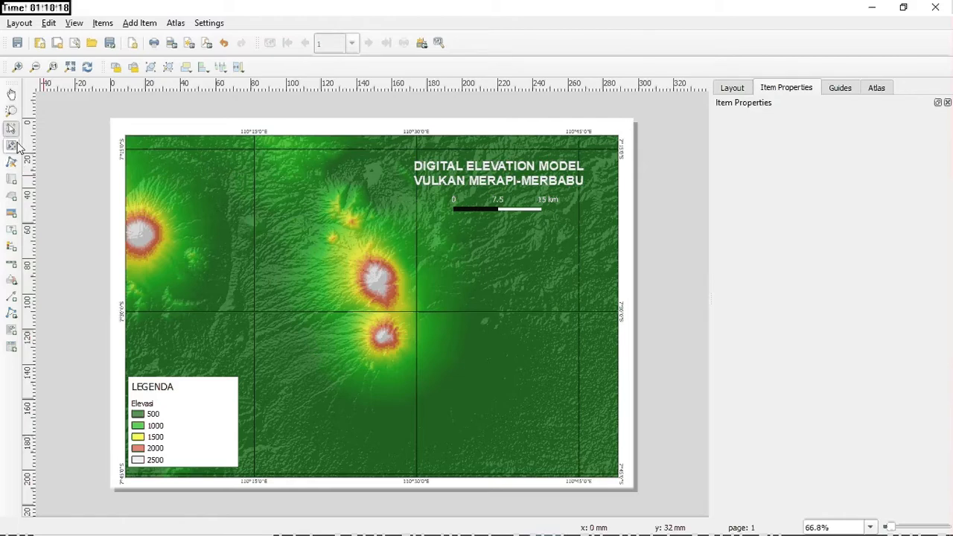
Add an empty picture frame about 23 mm high in the blank area of the legend box beside the elevation classes
click(13, 214)
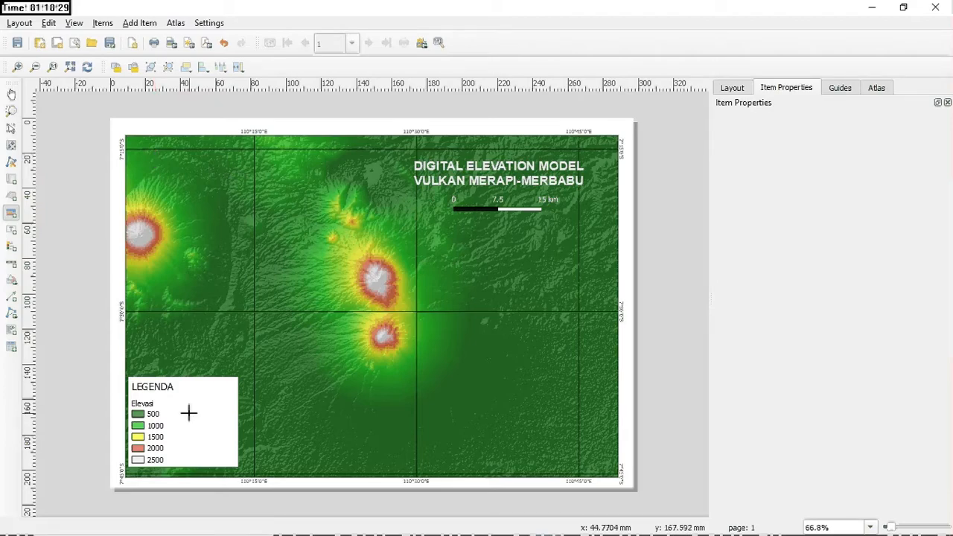
drag(188, 413, 227, 452)
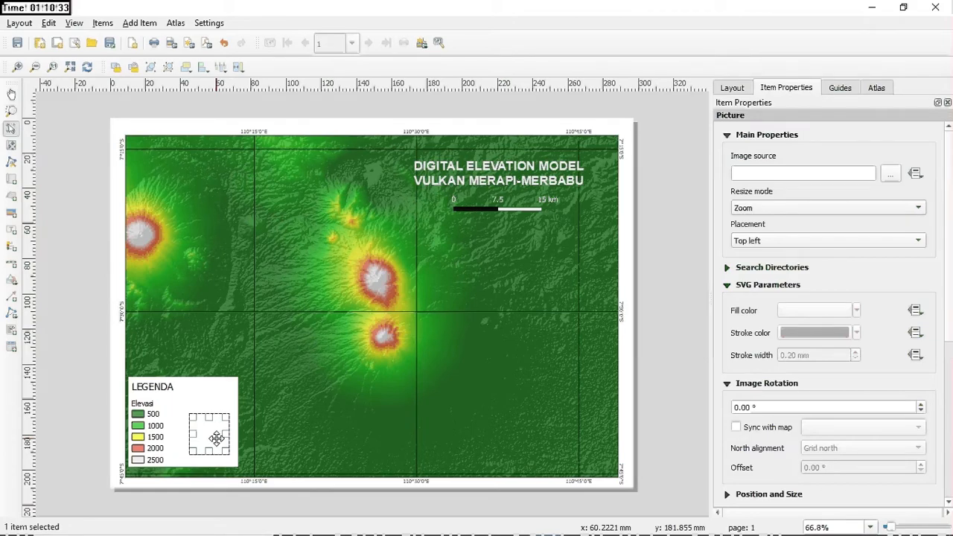
drag(216, 438, 213, 436)
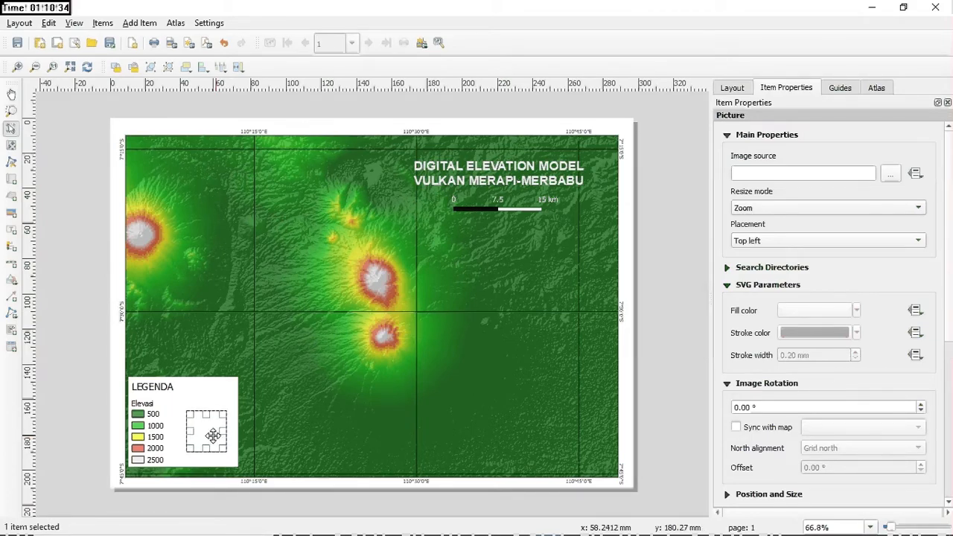
Load the north arrow image north.png from D:/PEKERJAAN/PETA/SIMBOL into the picture frame
click(891, 174)
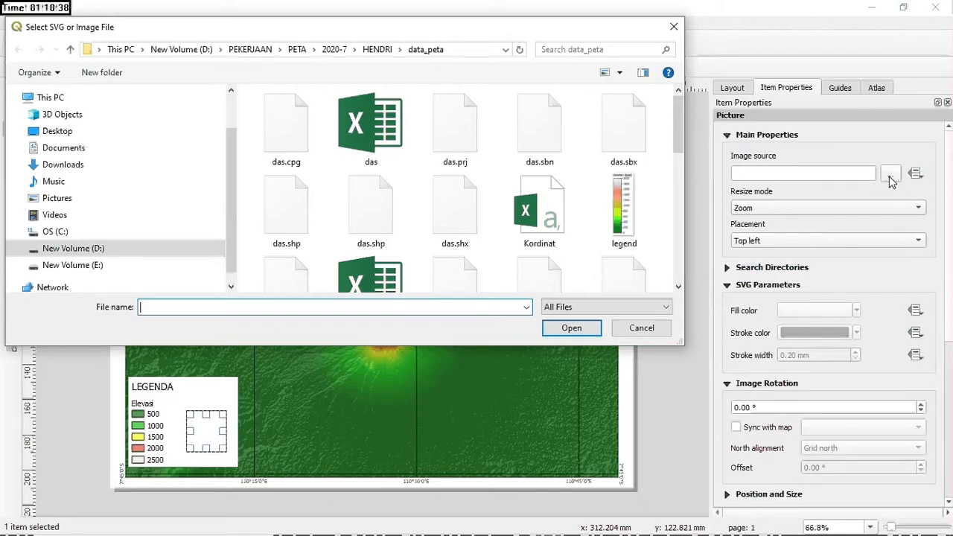
click(248, 50)
double_click(258, 261)
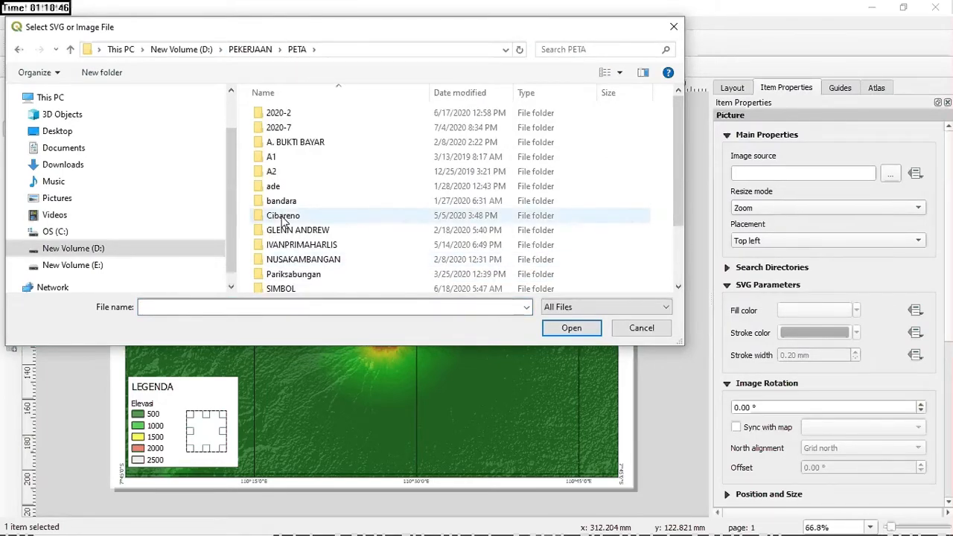
click(266, 289)
double_click(266, 287)
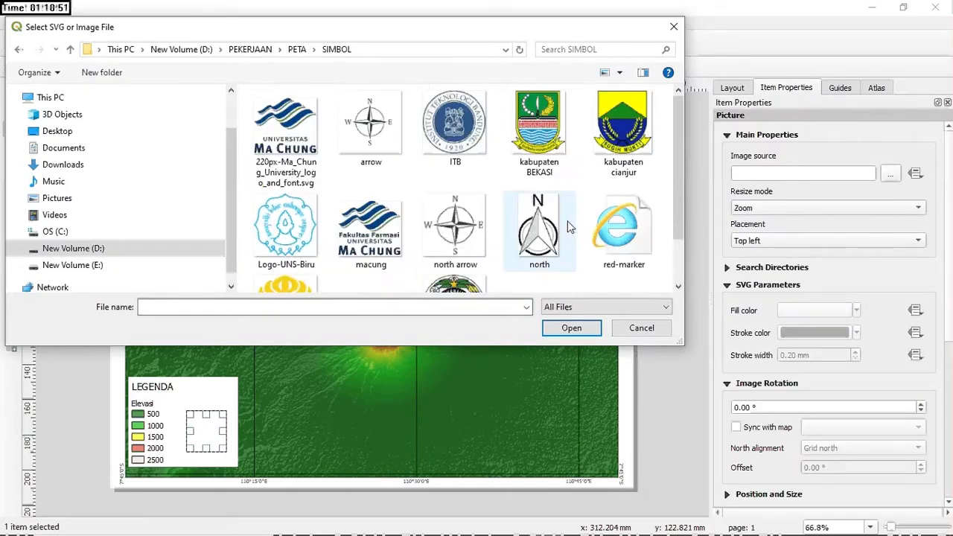
click(569, 223)
click(581, 332)
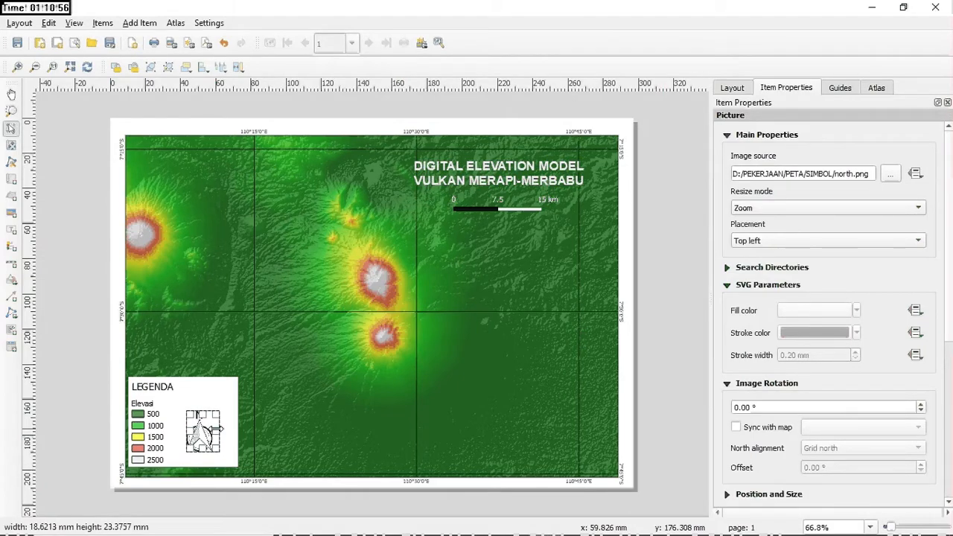
Narrow the north arrow frame to about 18 mm and shift it slightly within the legend box
mouse_move(198, 425)
mouse_down()
mouse_move(200, 416)
mouse_move(200, 427)
mouse_up()
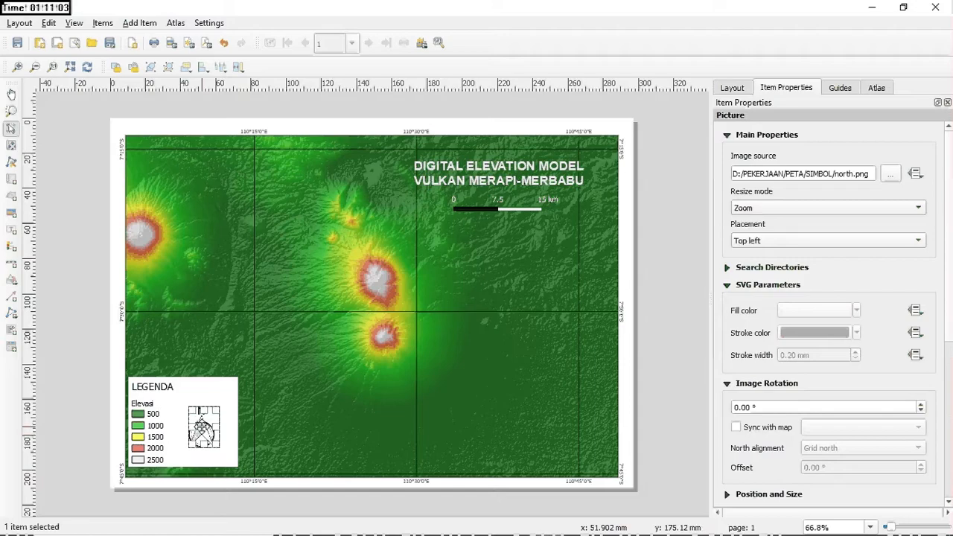
click(626, 438)
click(208, 438)
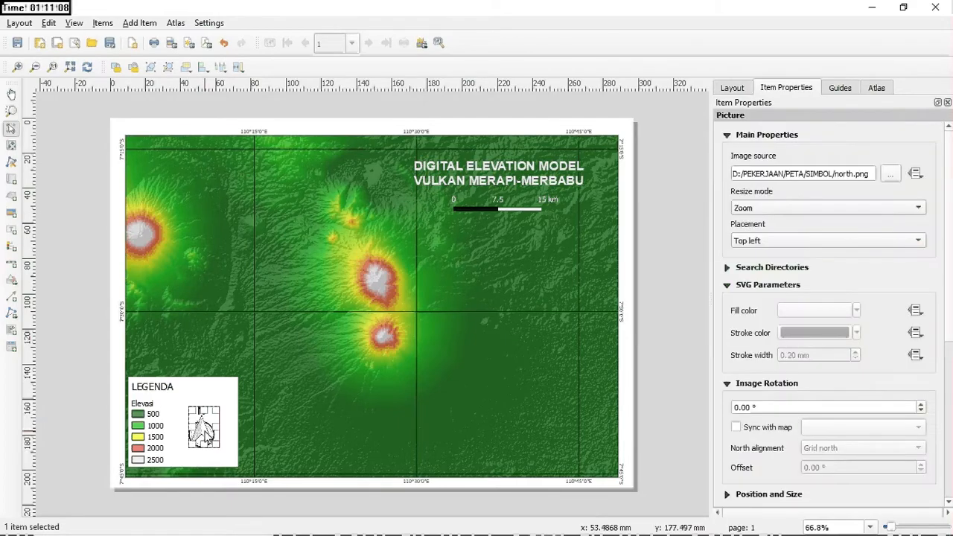
Try the north arrow in the map's upper-left corner and return it to the legend box
drag(204, 429, 169, 161)
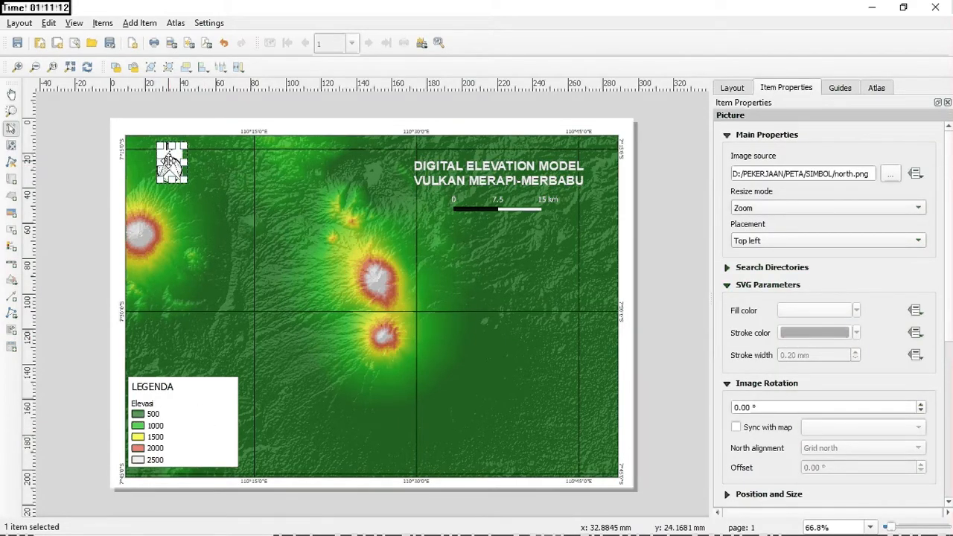
click(318, 123)
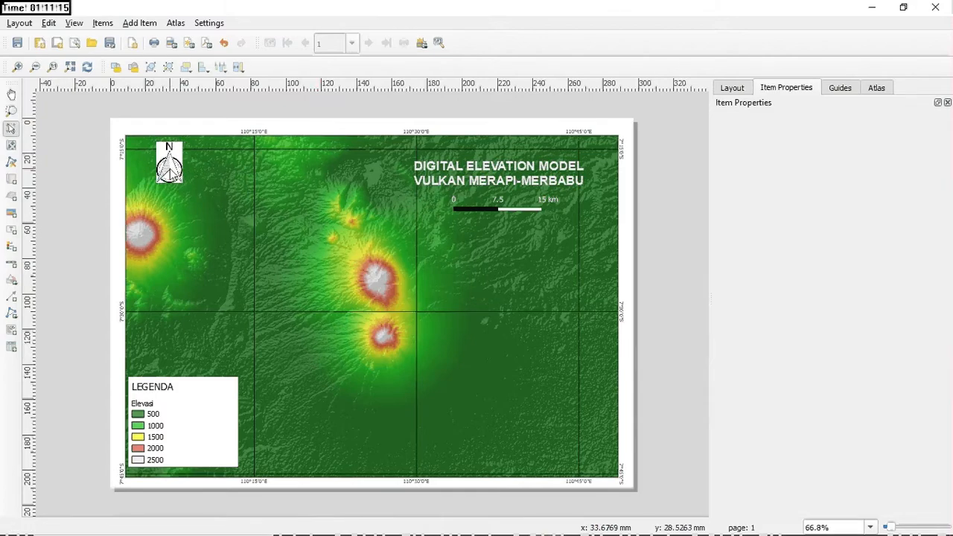
click(171, 170)
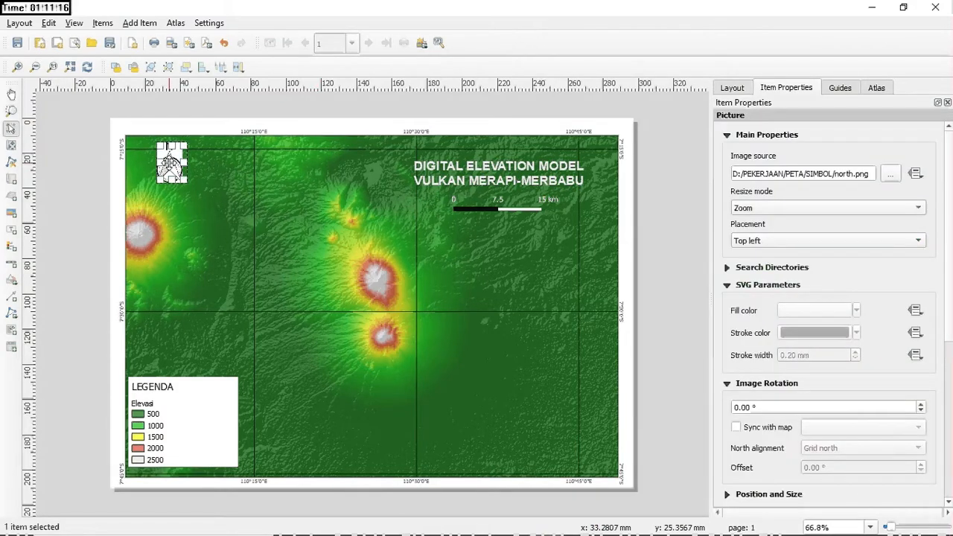
drag(170, 161, 199, 424)
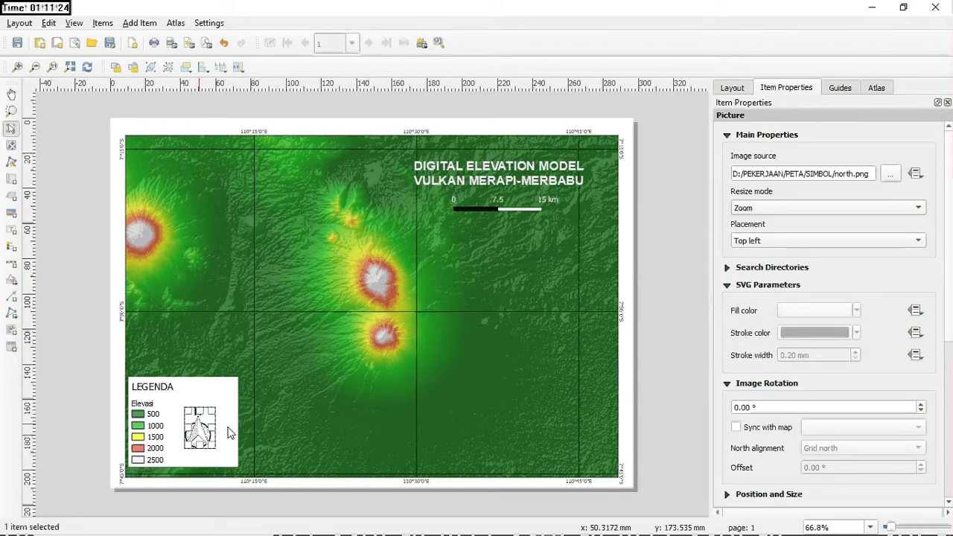
Nudge the north arrow slightly up and to the right within the legend box and deselect it
click(626, 361)
drag(206, 439, 204, 433)
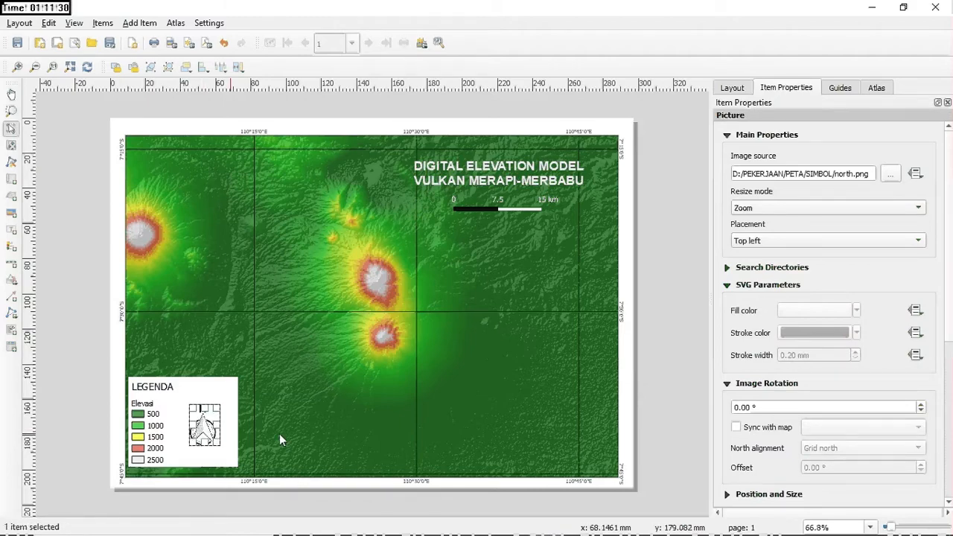
click(634, 387)
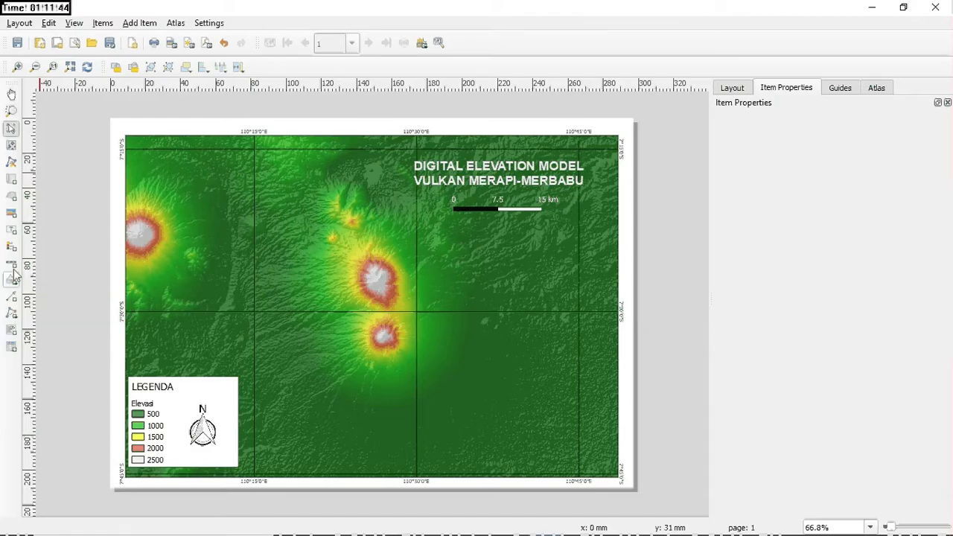
Add a label near the map's lower-right corner reading "Dibuat Oleh :" with the author's full name on the second line
click(11, 231)
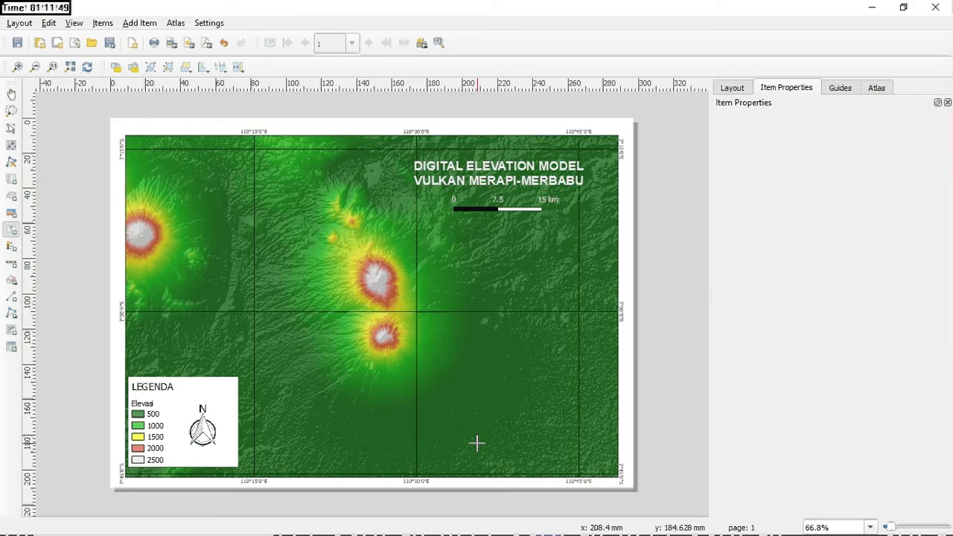
drag(477, 443, 567, 459)
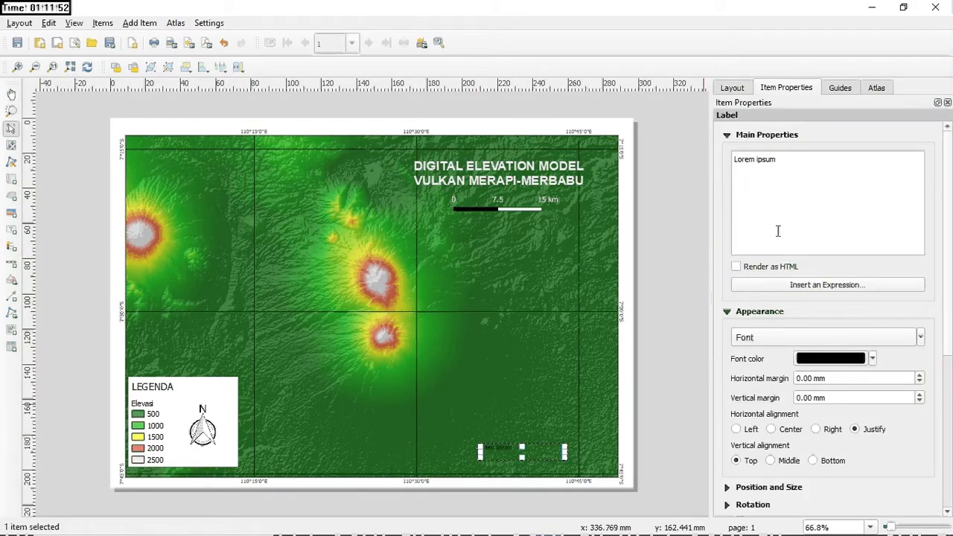
drag(778, 231, 724, 154)
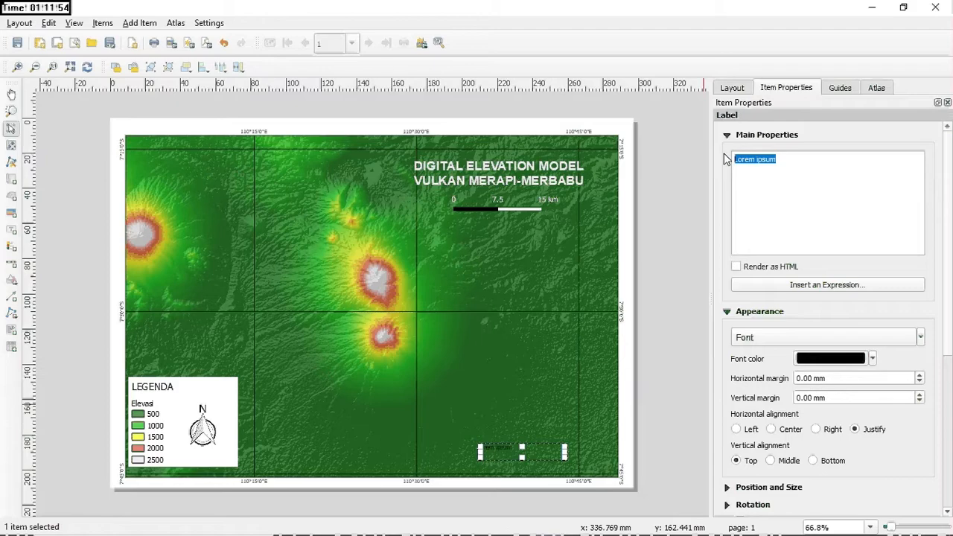
text(di)
key(BackSpace)
key(BackSpace)
text(A)
text(Di)
key(BackSpace)
key(BackSpace)
key(BackSpace)
text(Dibuat )
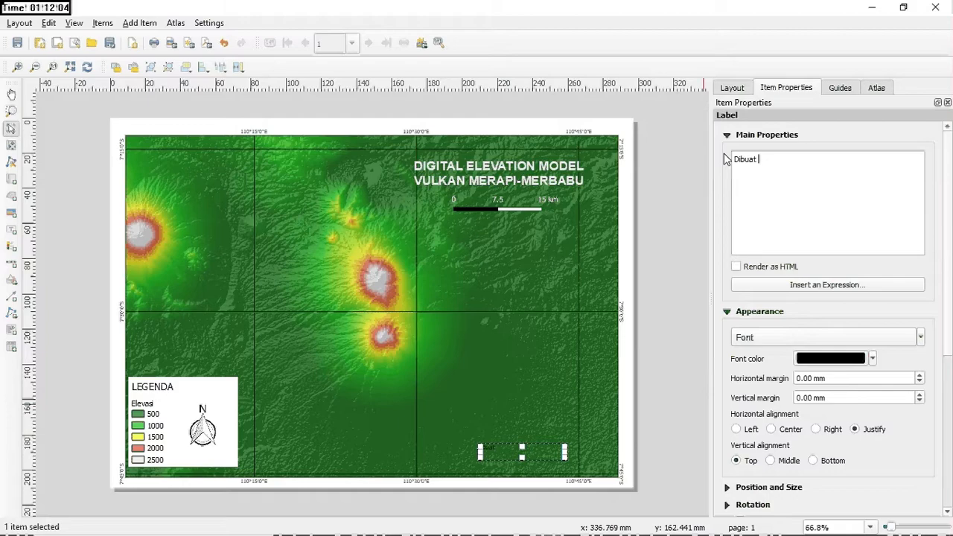
text(Oleh :)
key(Return)
text(Eko Budiyanto)
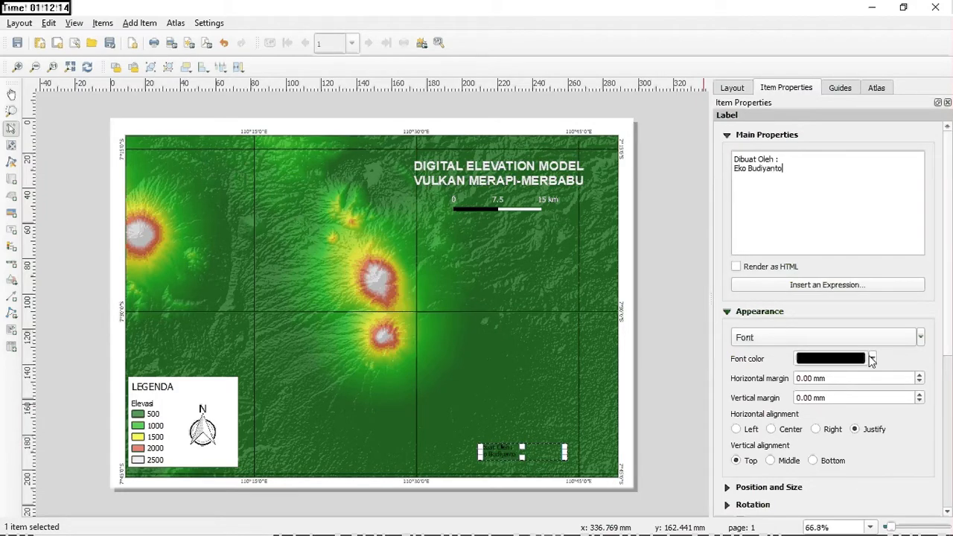
Set the credit label's font color to white and align its text to center horizontally and middle vertically
click(874, 360)
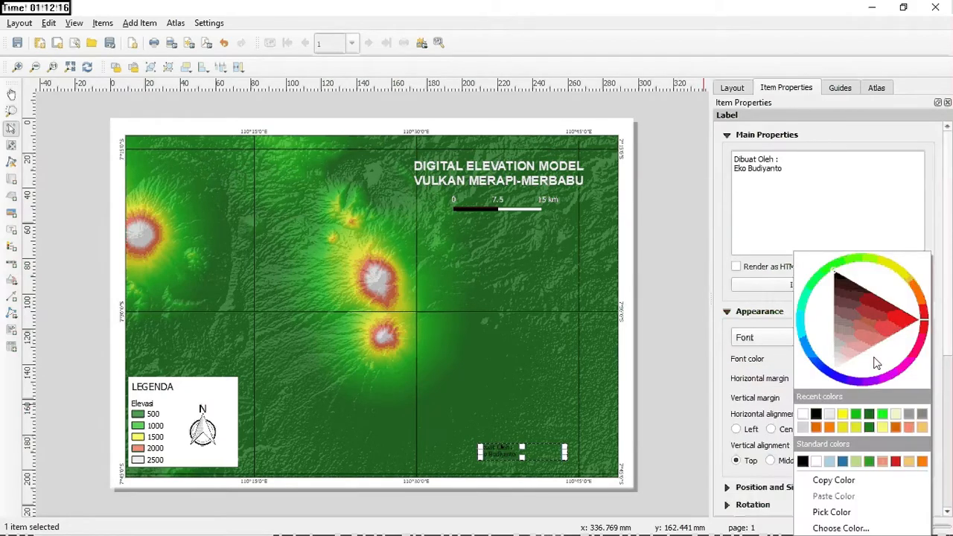
click(803, 415)
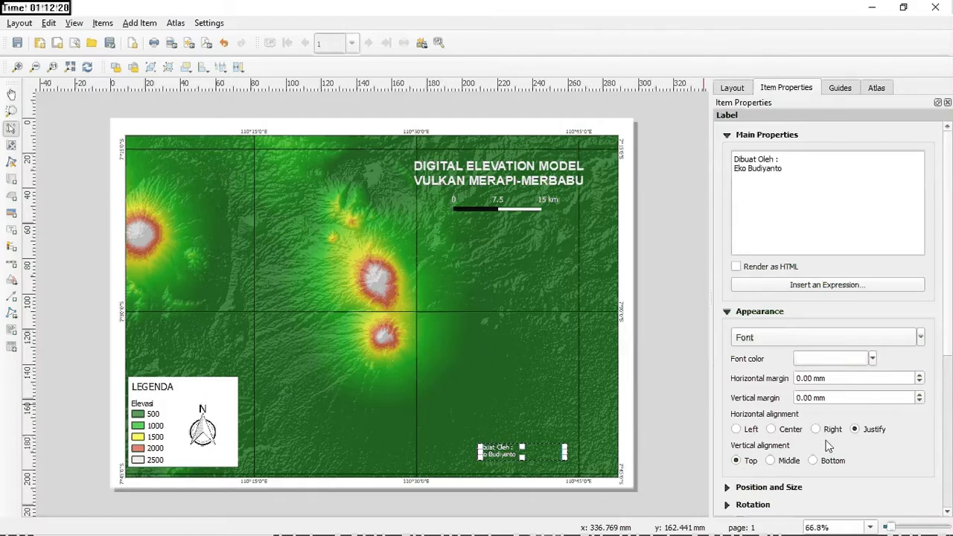
click(783, 429)
click(787, 460)
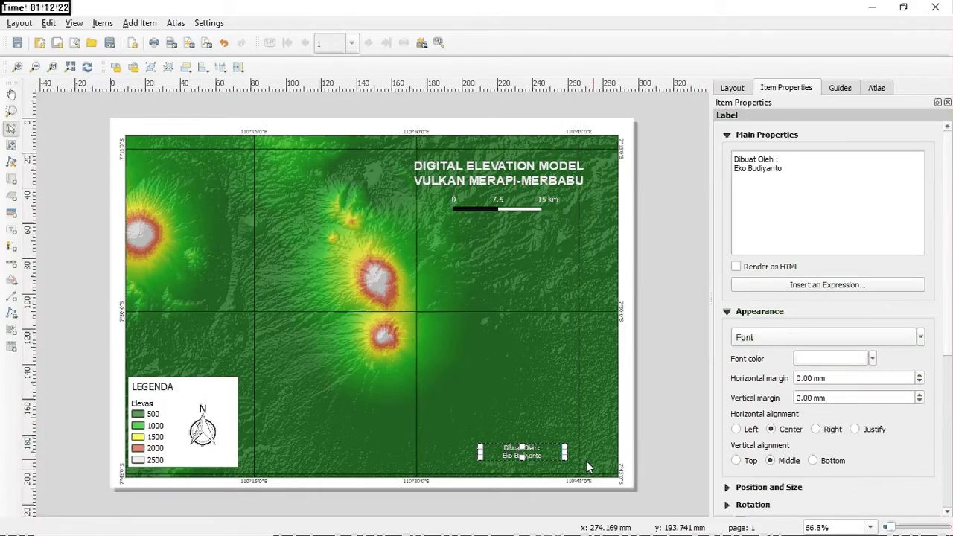
Add a third line reading "2020" to the credit label and extend its frame slightly downward
click(807, 172)
key(Return)
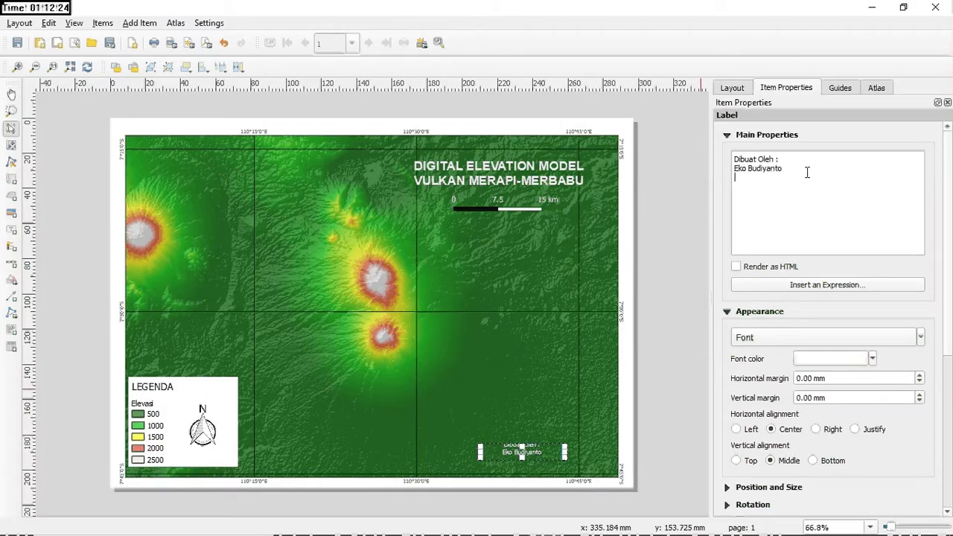
text(2020)
drag(524, 458, 524, 463)
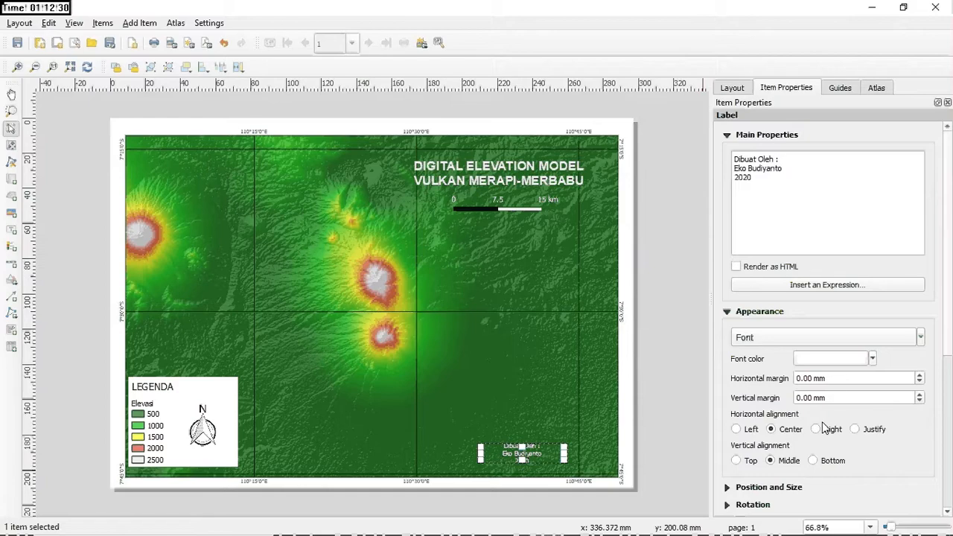
Set the credit label's font to Bold, size 12
click(877, 339)
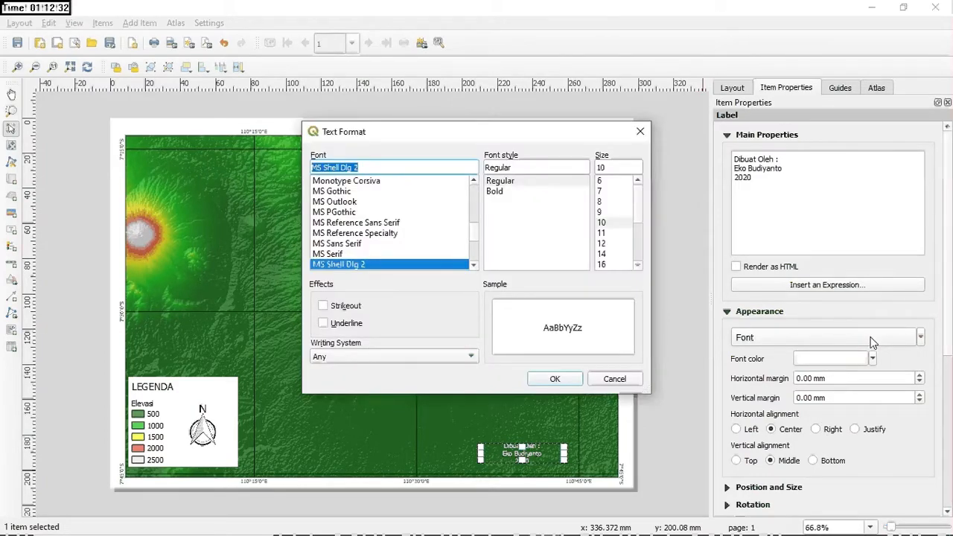
click(493, 191)
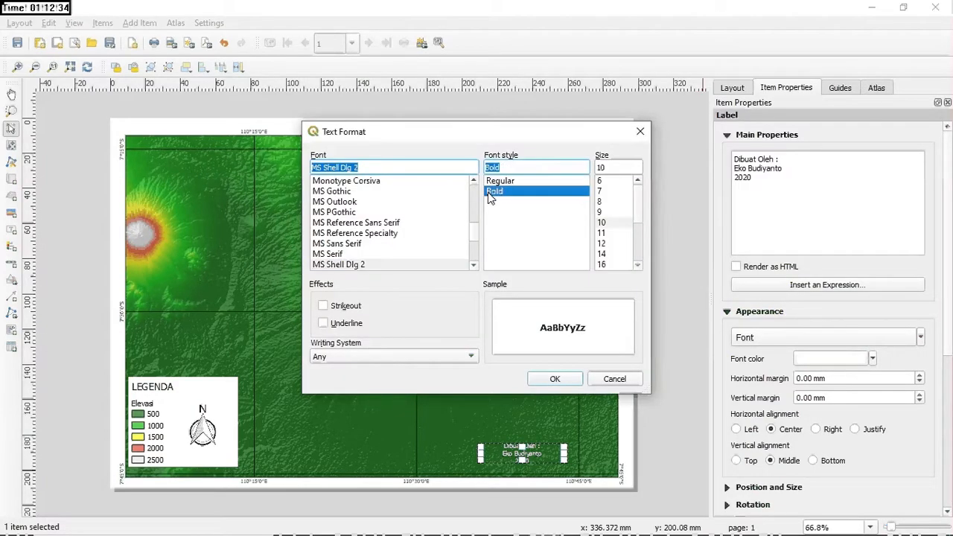
click(605, 244)
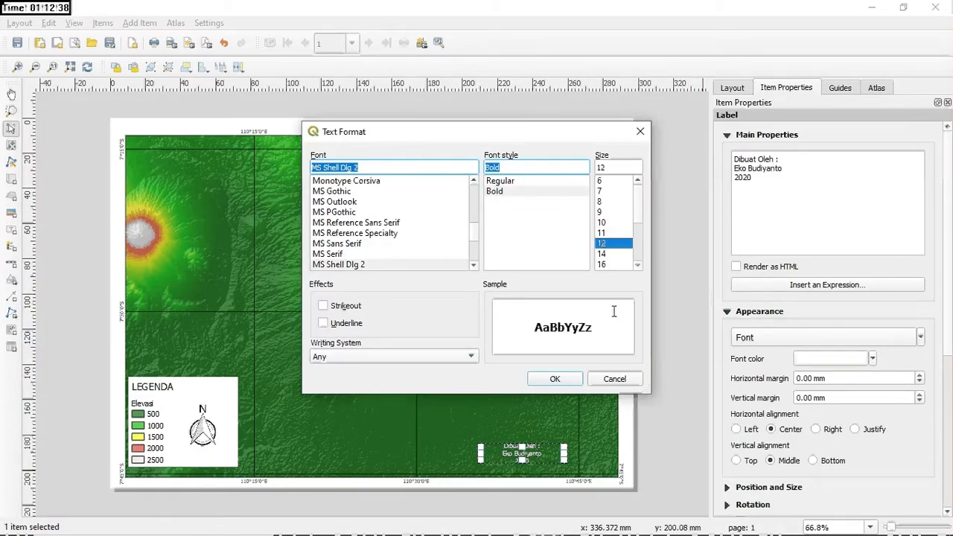
click(555, 379)
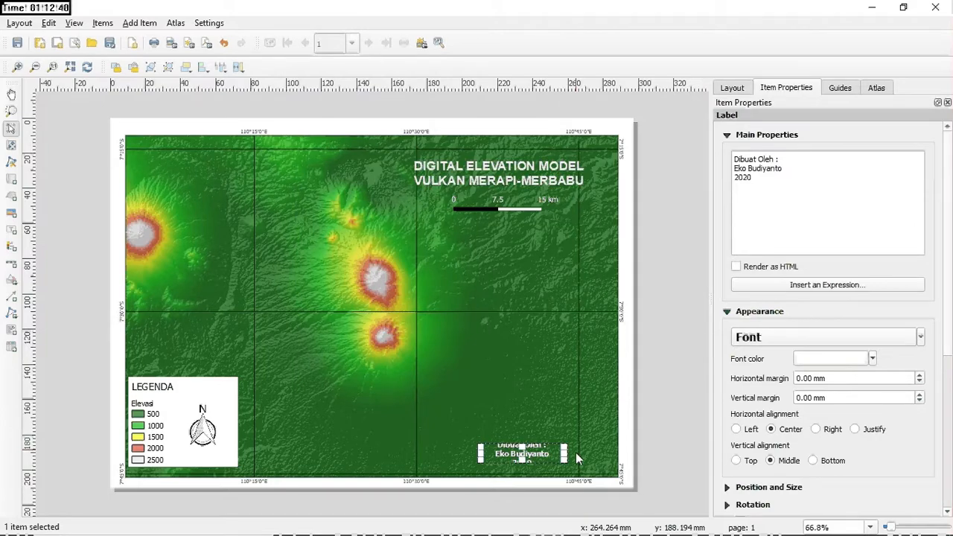
Enlarge the credit label's frame to fit all three lines, shift it slightly left and deselect it
drag(565, 453, 519, 453)
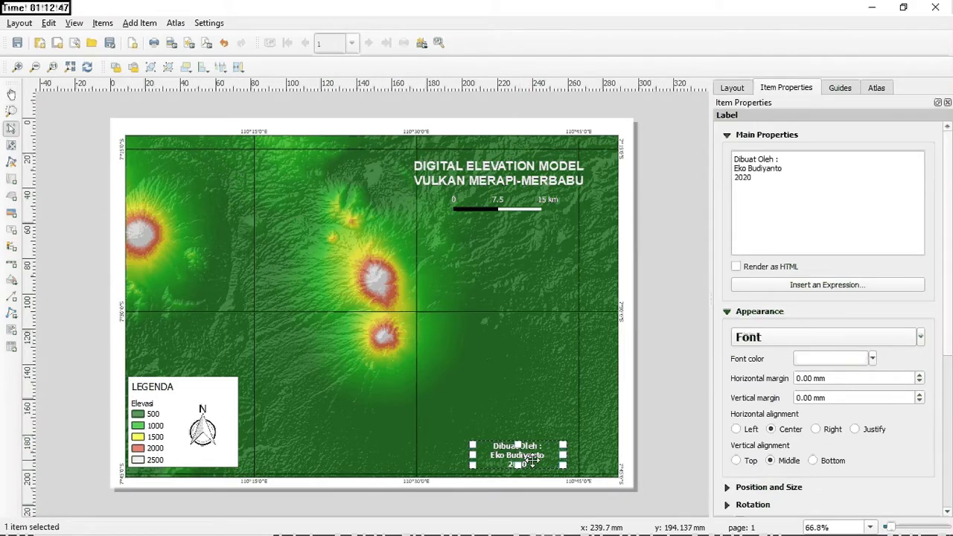
click(630, 454)
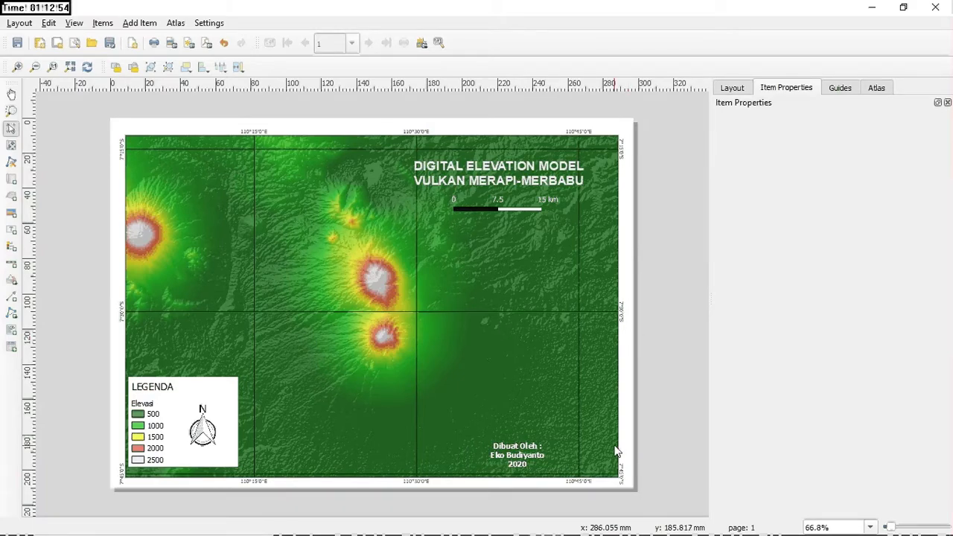
drag(532, 457, 520, 457)
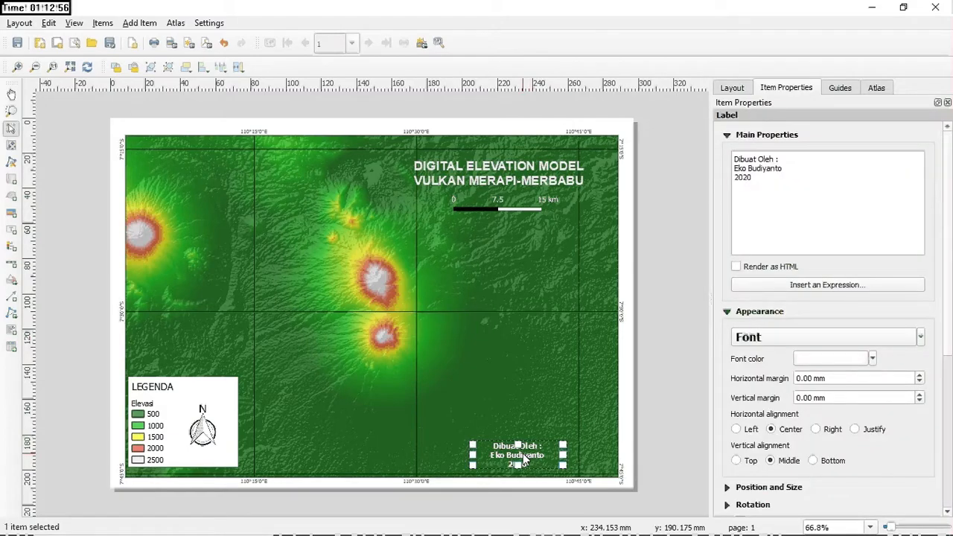
click(628, 439)
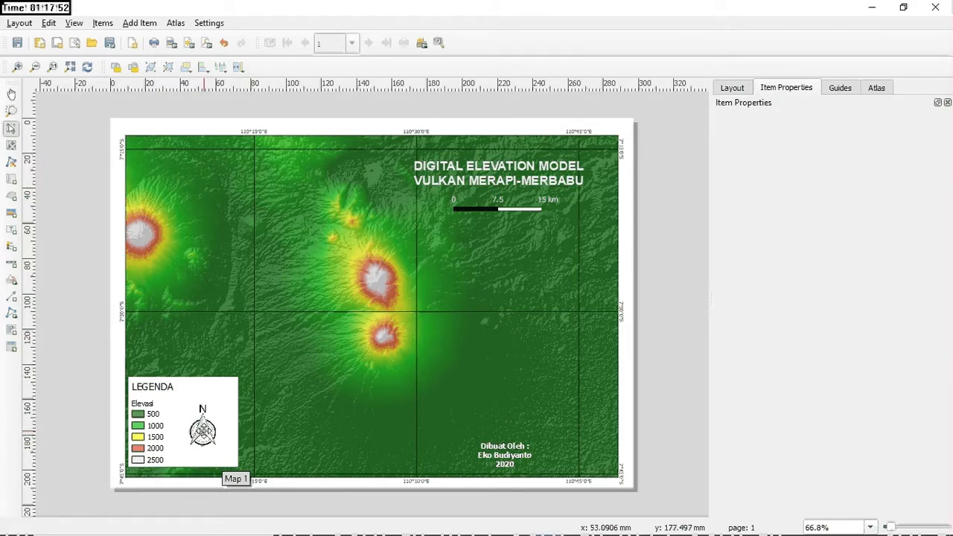
Add a picture about 25 mm wide just above the credit label, using UNESA.png from the SIMBOL folder as its source
click(10, 214)
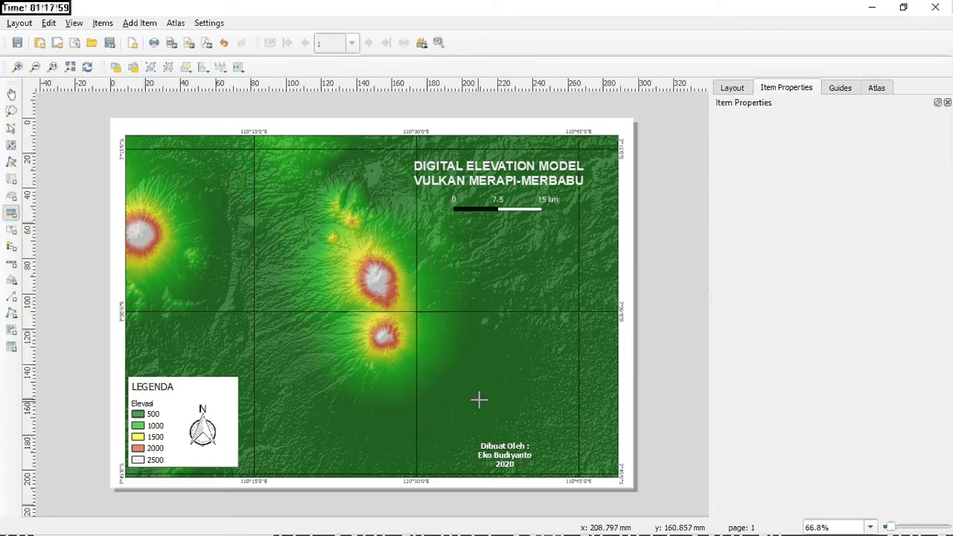
drag(479, 400, 524, 436)
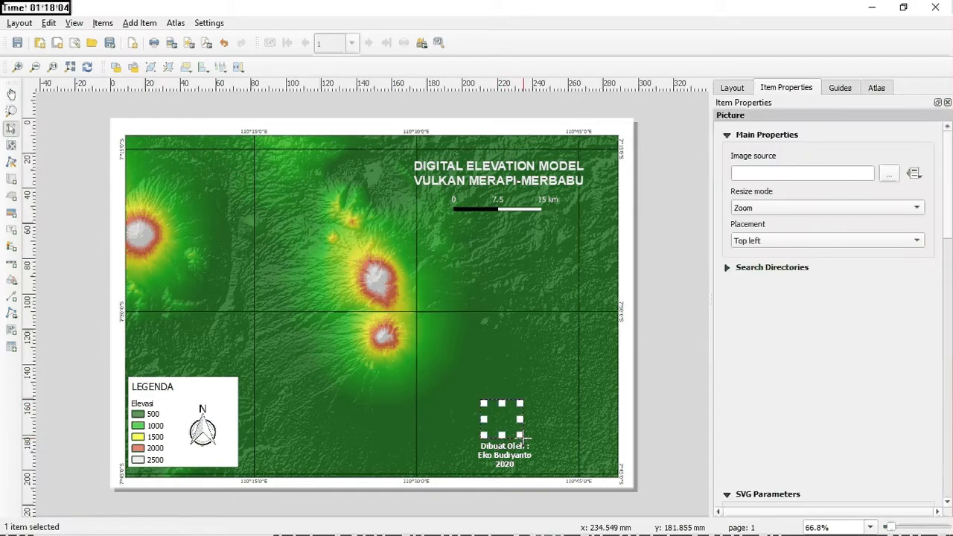
click(892, 174)
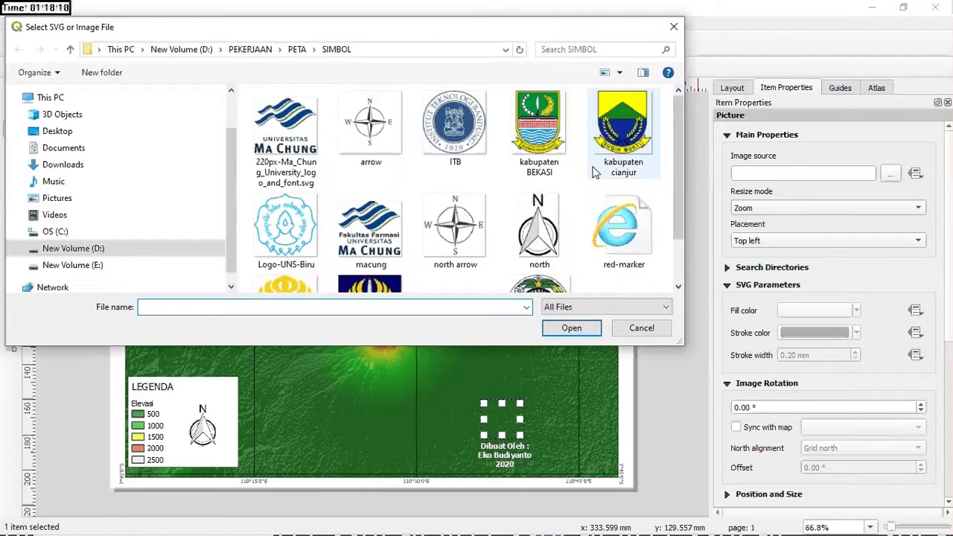
scroll(464, 213, down, 1)
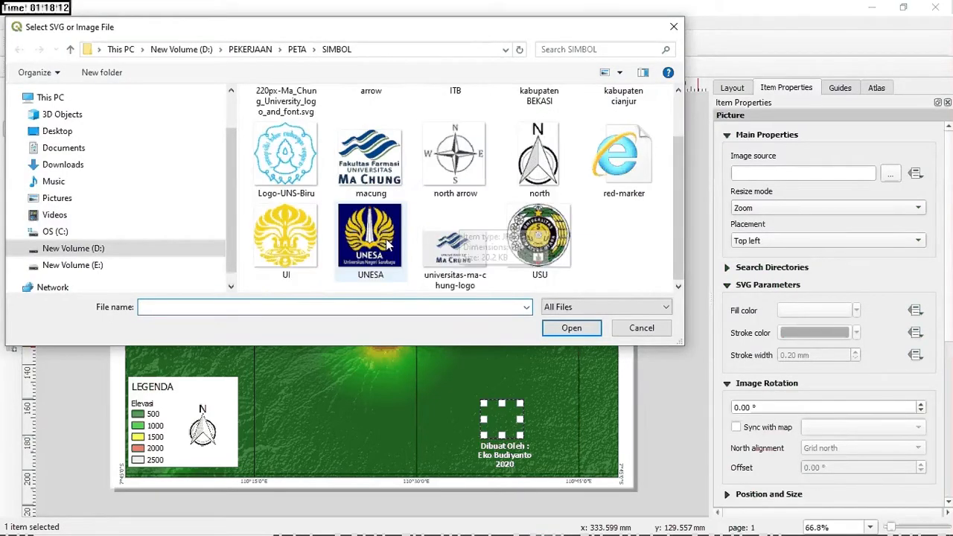
click(370, 238)
click(572, 329)
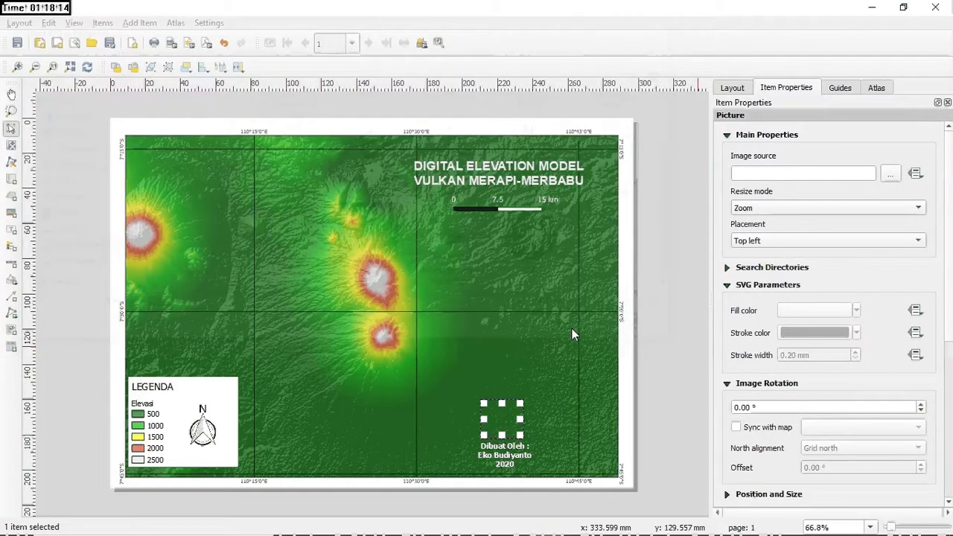
Set the logo's resize mode to "Zoom and resize frame", center it above the credit label and deselect it
drag(501, 421, 507, 421)
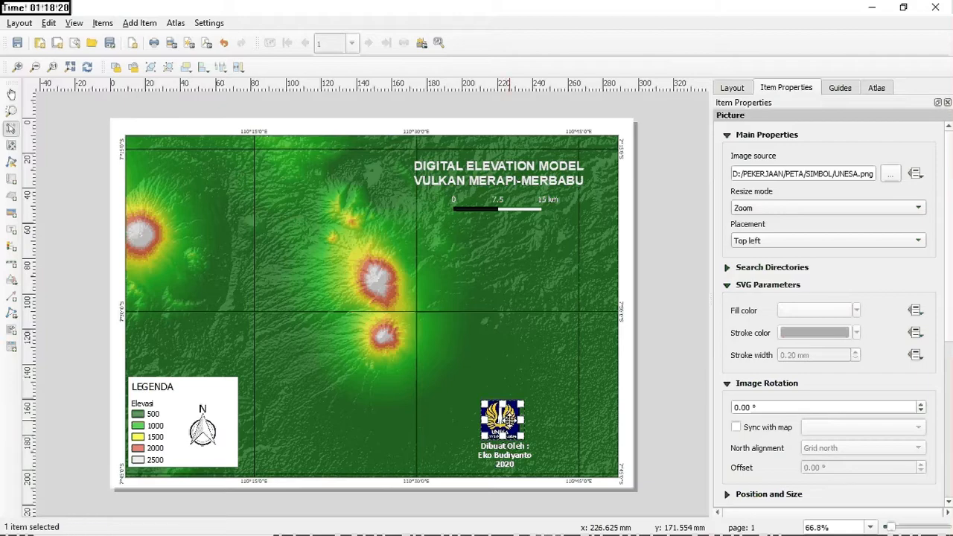
click(914, 208)
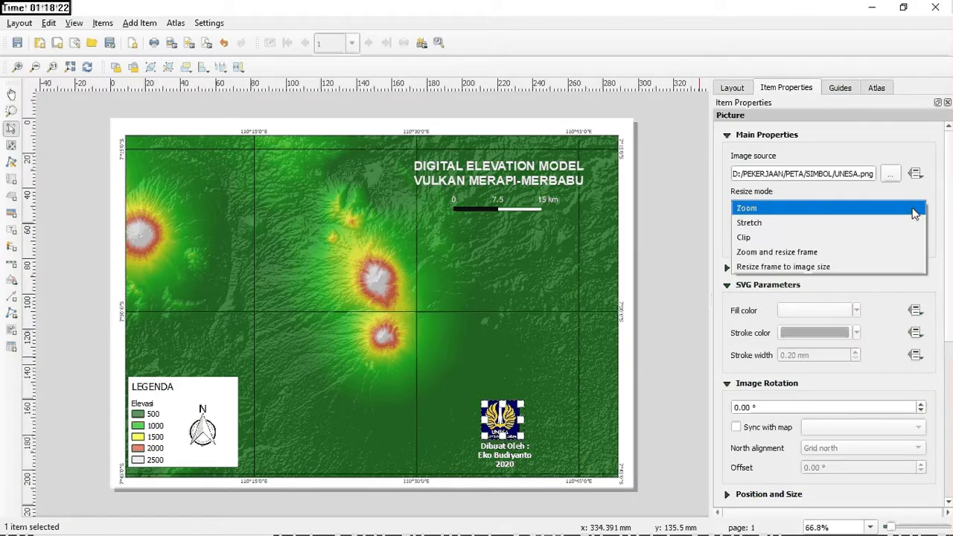
click(822, 252)
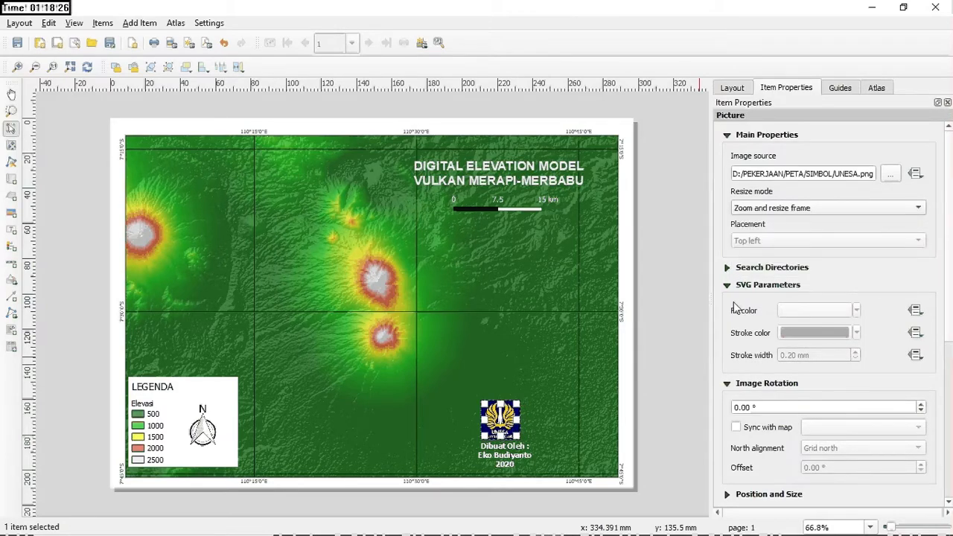
drag(499, 421, 503, 425)
click(628, 388)
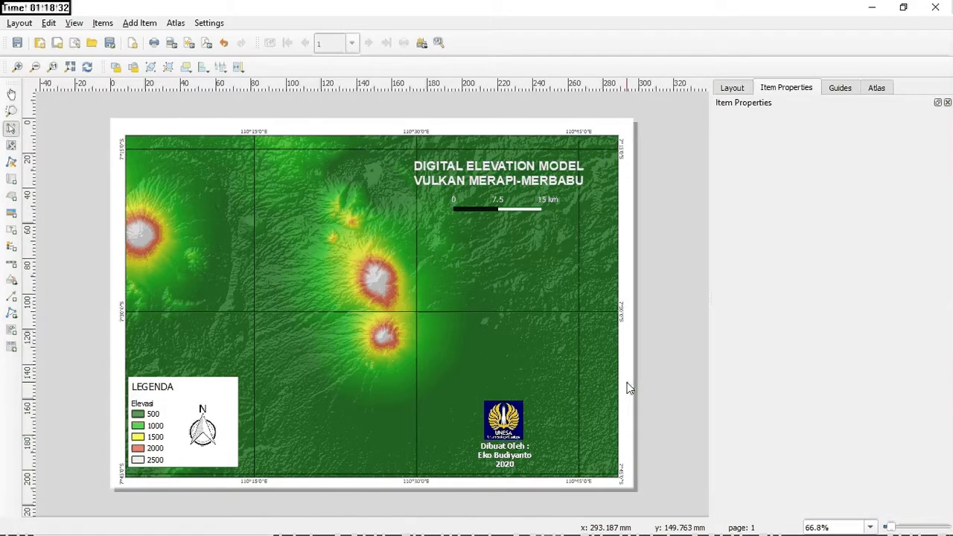